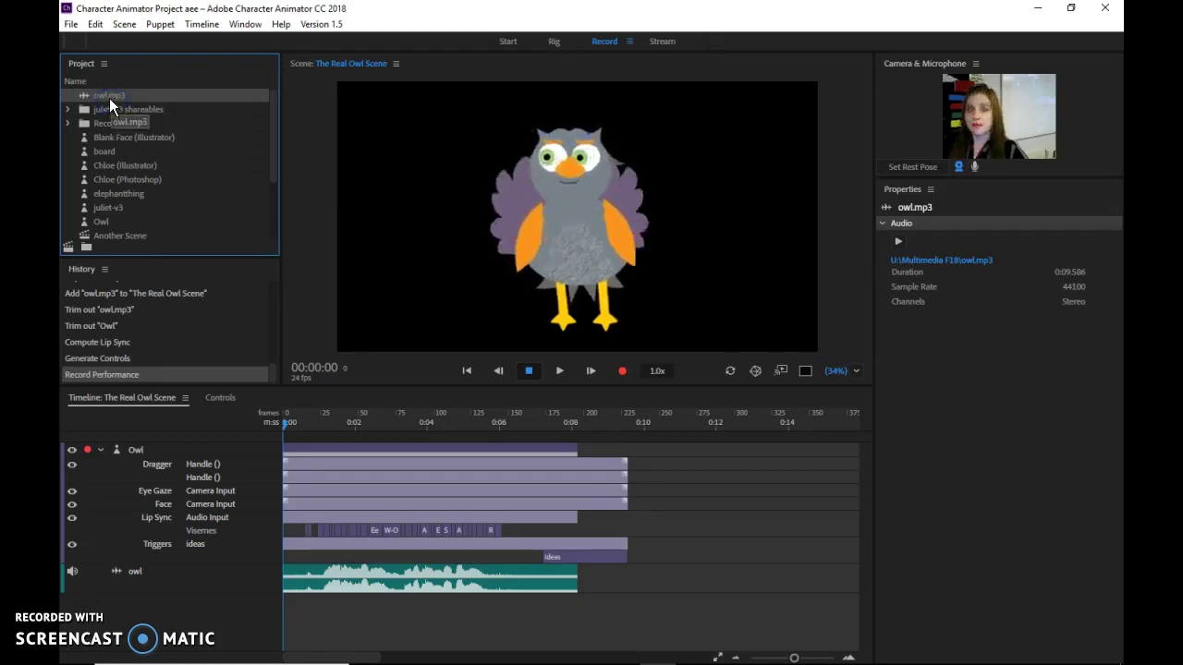
Step: Browse the File and Timeline menus without running any command
{"action": "left_click_drag", "start_coordinate": [109, 98], "coordinate": [71, 38]}
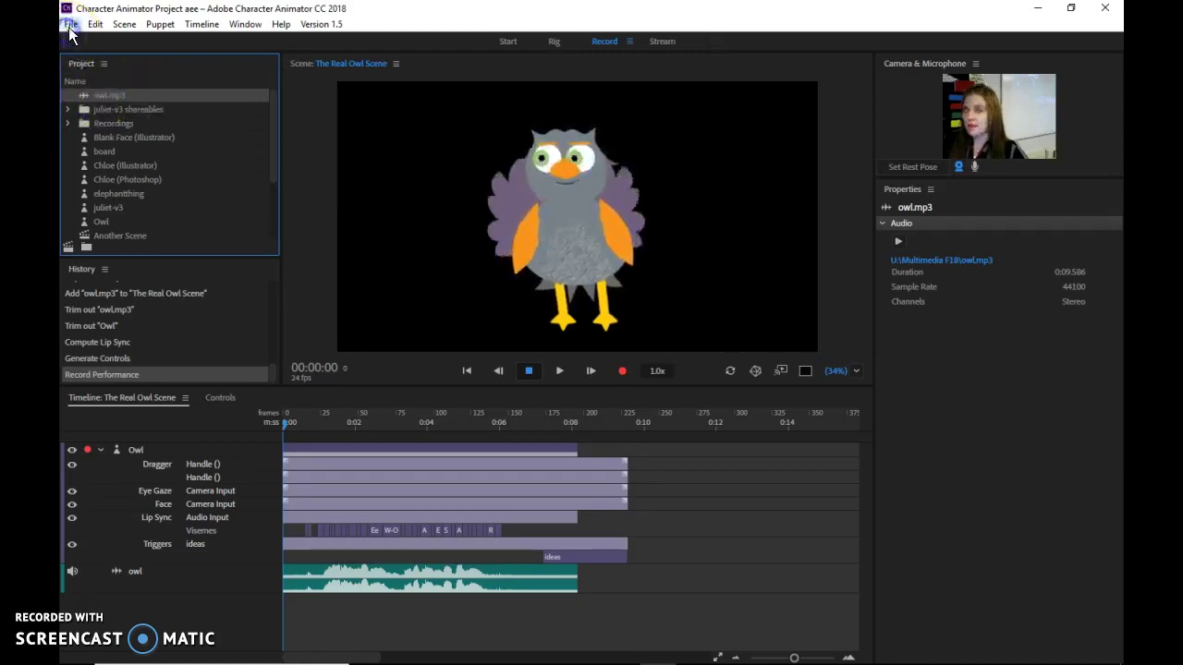
{"action": "left_click", "coordinate": [70, 28]}
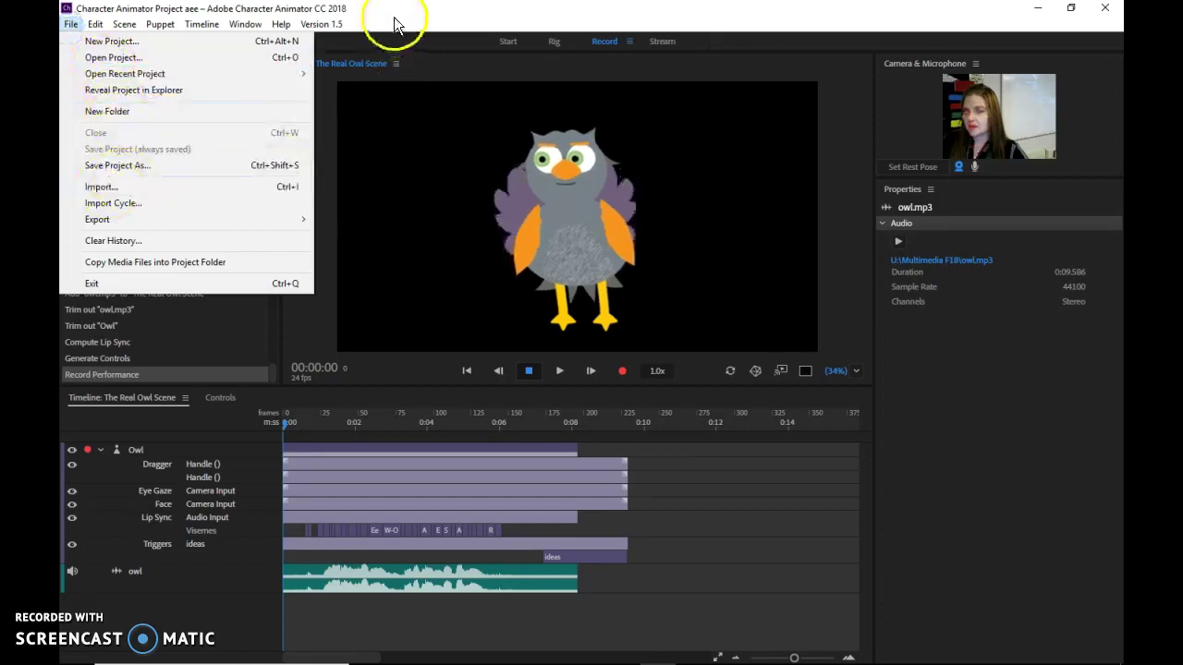
{"action": "left_click", "coordinate": [113, 89]}
{"action": "left_click_drag", "start_coordinate": [142, 592], "coordinate": [287, 573]}
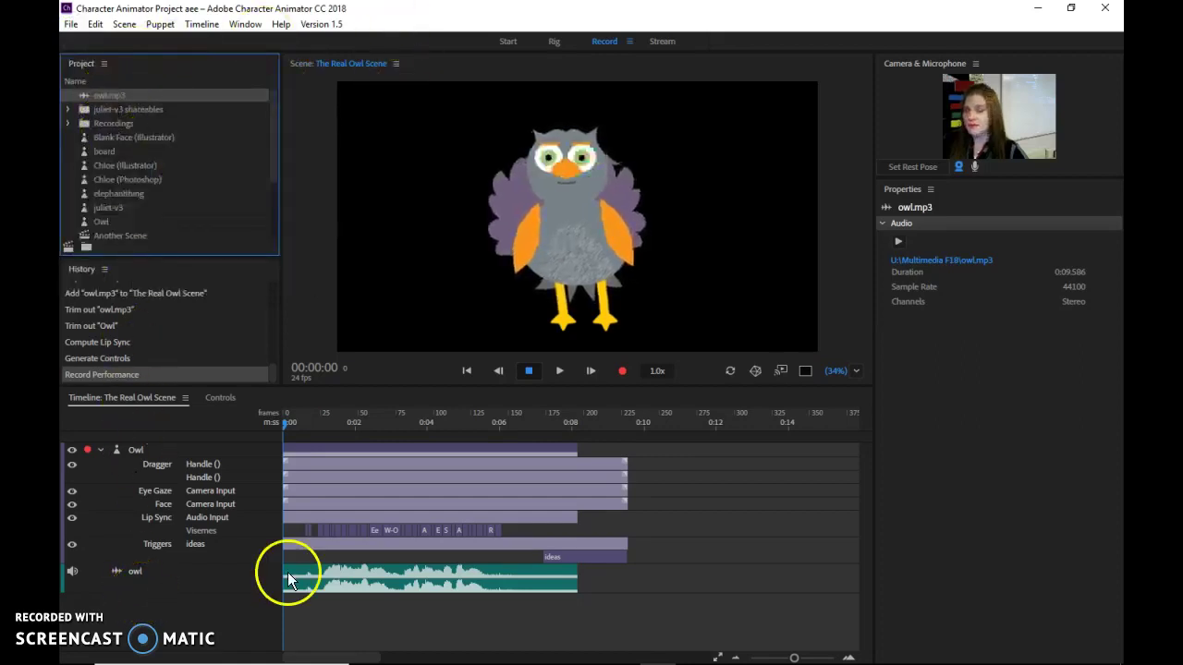
{"action": "left_click", "coordinate": [200, 23]}
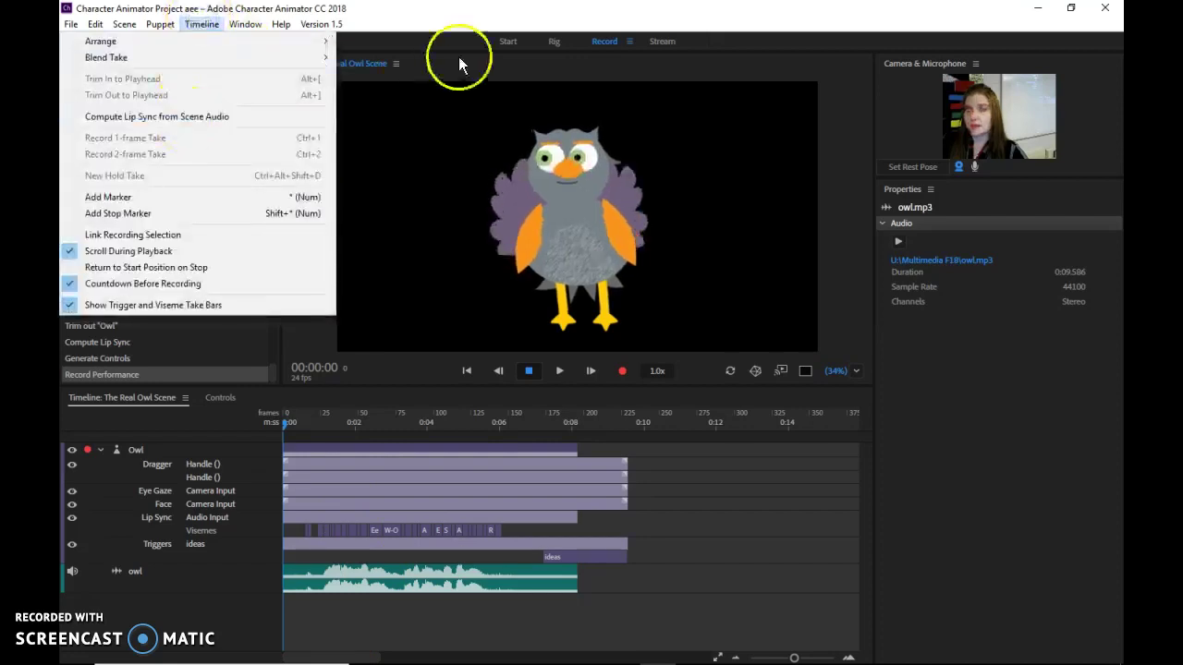
{"action": "left_click", "coordinate": [504, 14]}
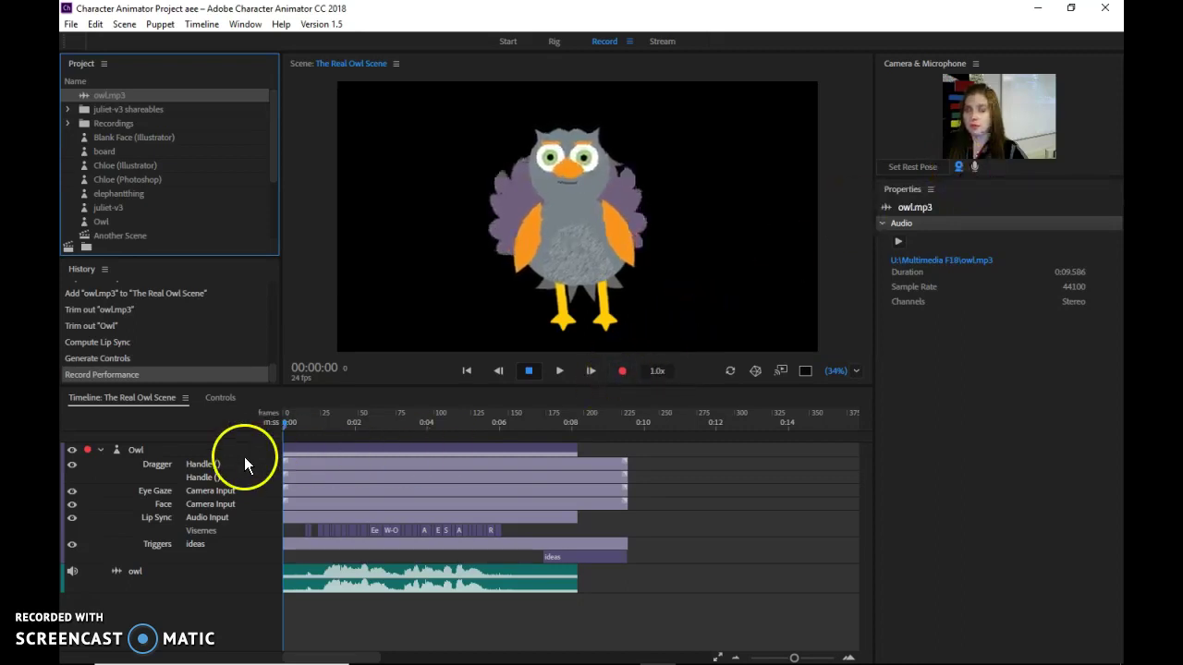
Step: Test the Owl puppet live by dragging its wing and firing the ideas and glasses triggers
{"action": "left_click", "coordinate": [220, 398]}
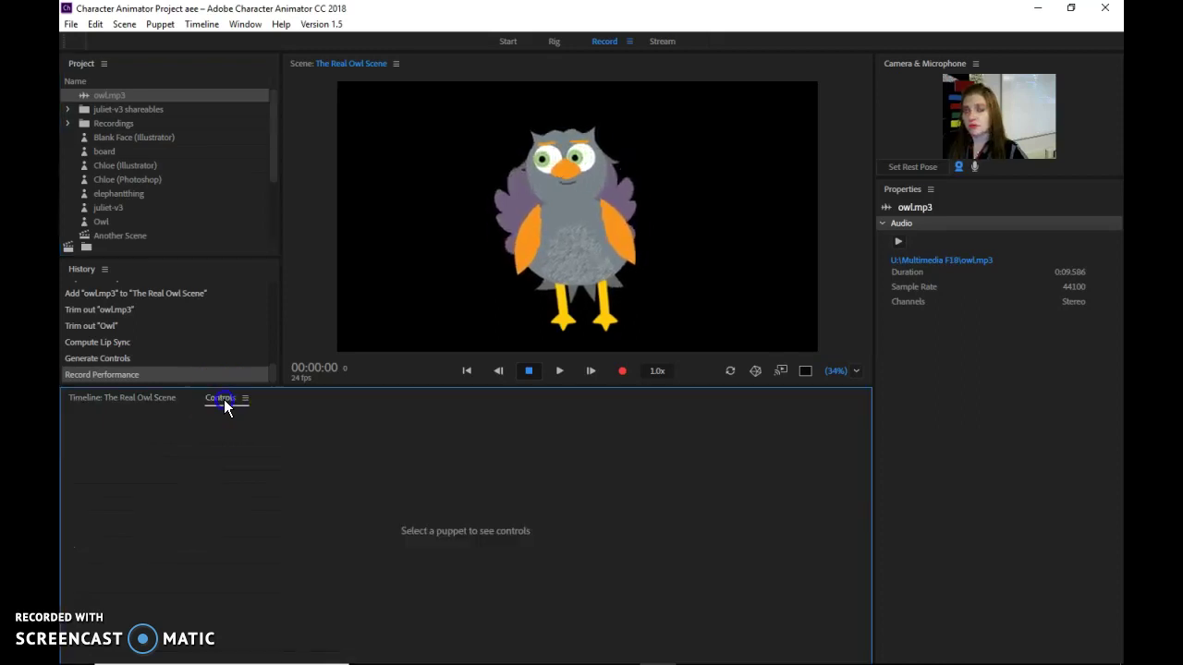
{"action": "left_click", "coordinate": [154, 406]}
{"action": "left_click", "coordinate": [137, 450]}
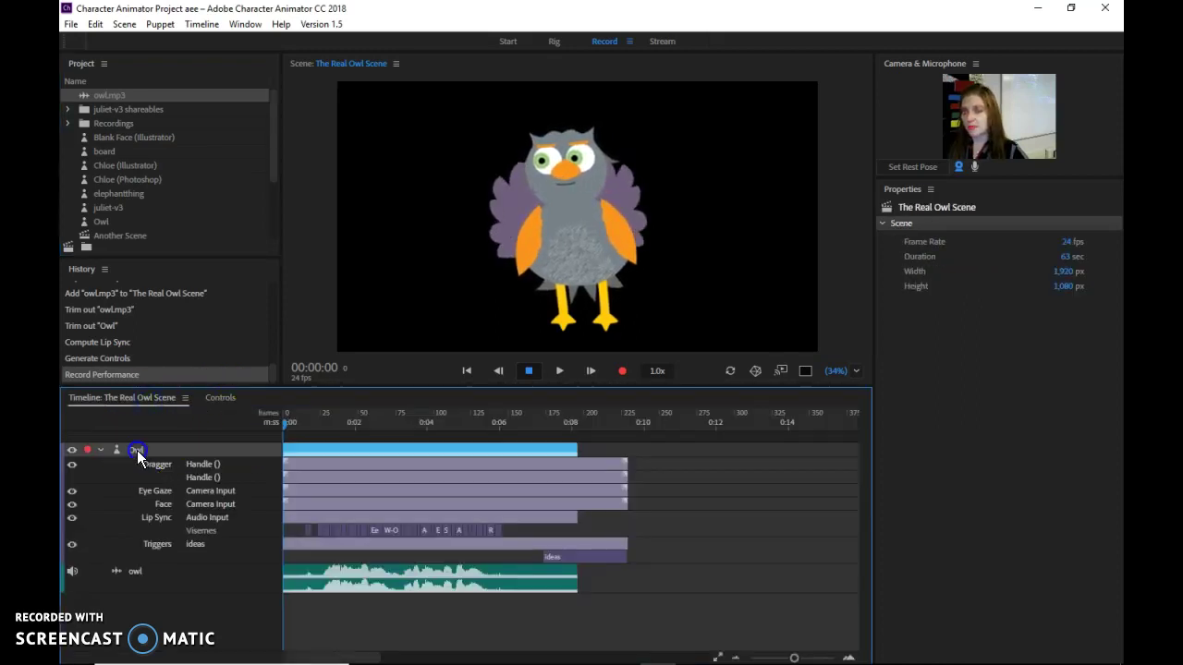
{"action": "left_click", "coordinate": [221, 399]}
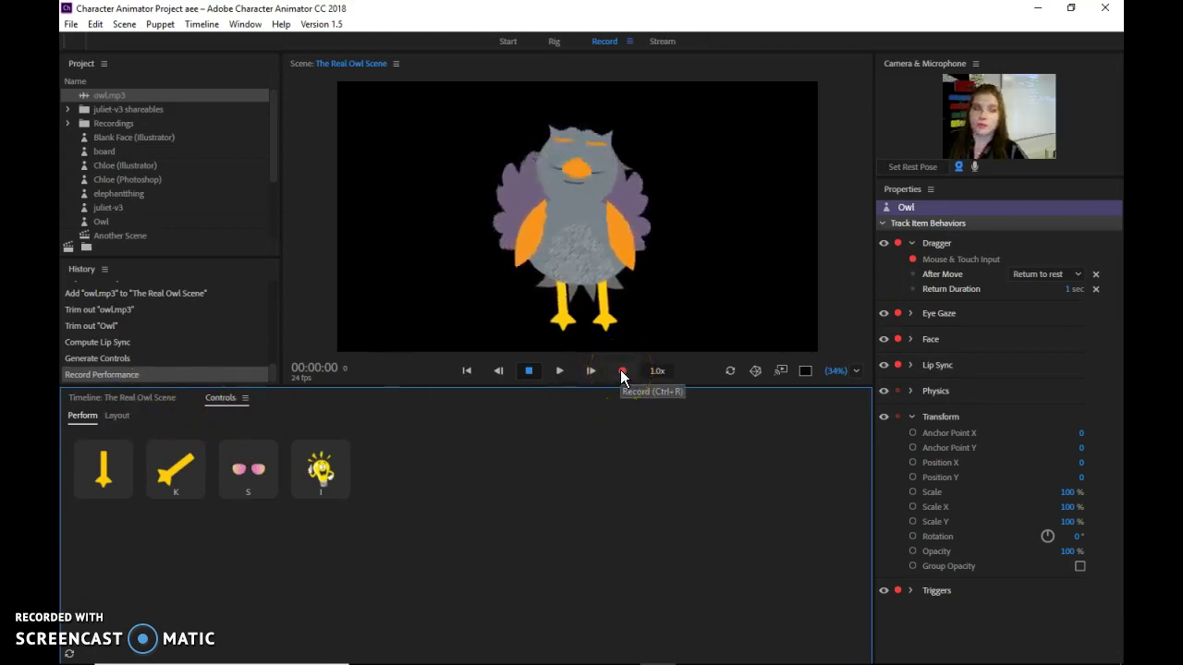
{"action": "left_click_drag", "start_coordinate": [864, 275], "coordinate": [638, 259]}
{"action": "left_click", "coordinate": [315, 462]}
{"action": "left_click", "coordinate": [275, 465]}
{"action": "left_click", "coordinate": [468, 382]}
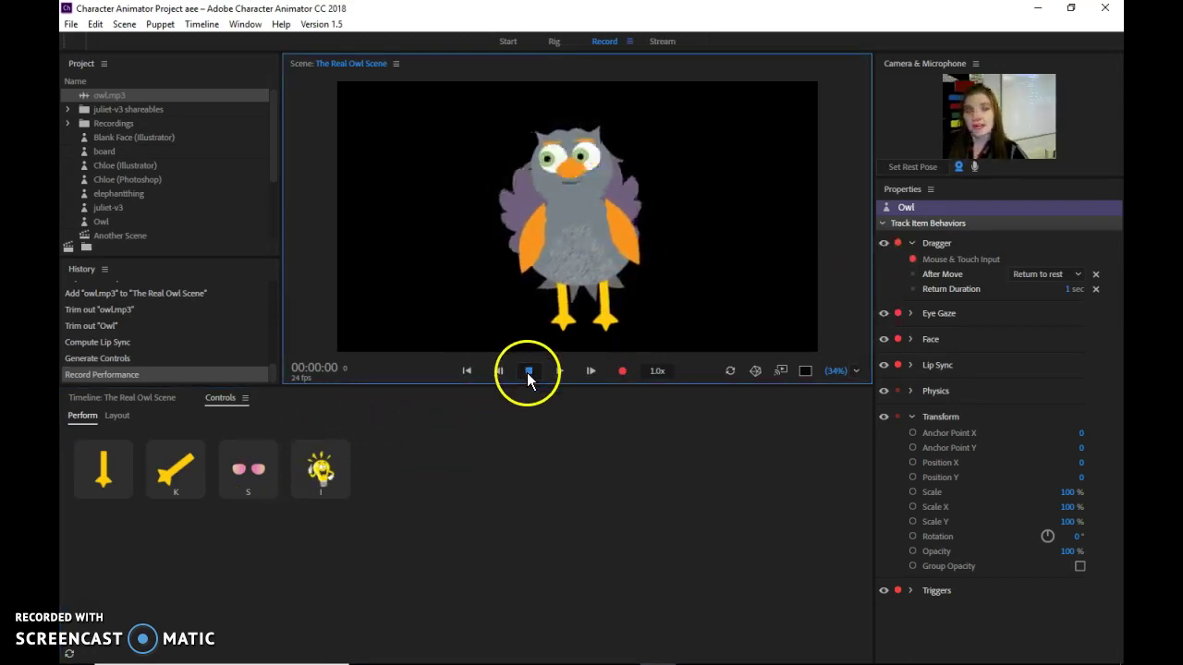
{"action": "left_click", "coordinate": [172, 401]}
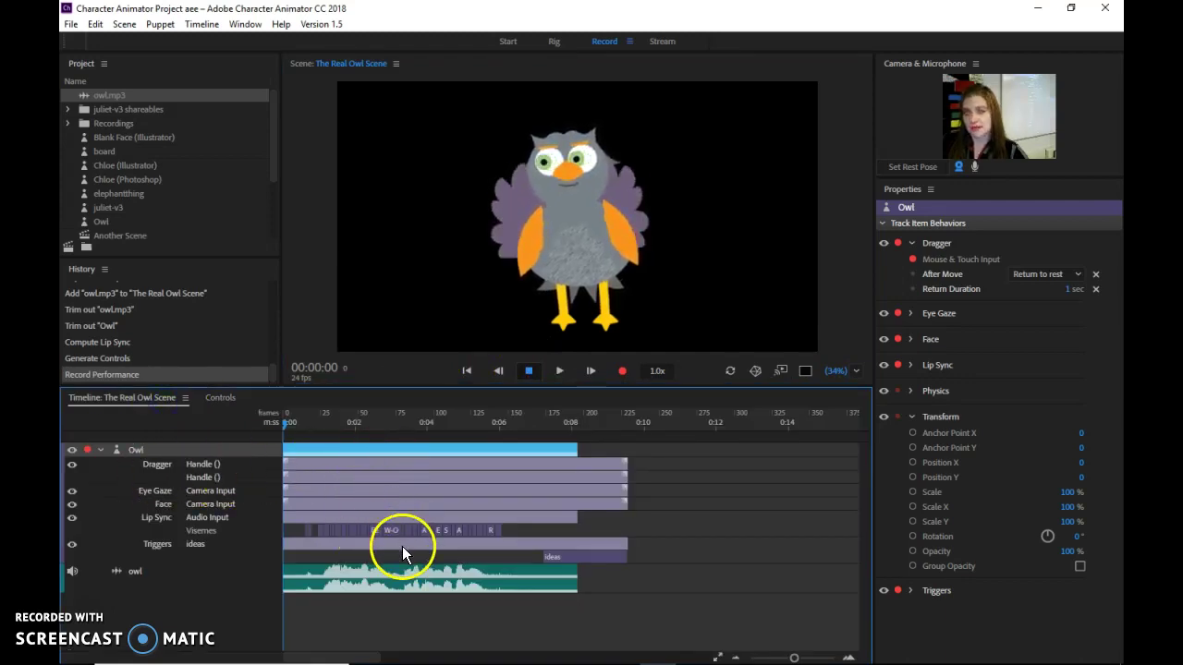
Step: Play the scene from about one second, stop, and park the playhead at 00:08:00
{"action": "left_click_drag", "start_coordinate": [273, 407], "coordinate": [328, 419]}
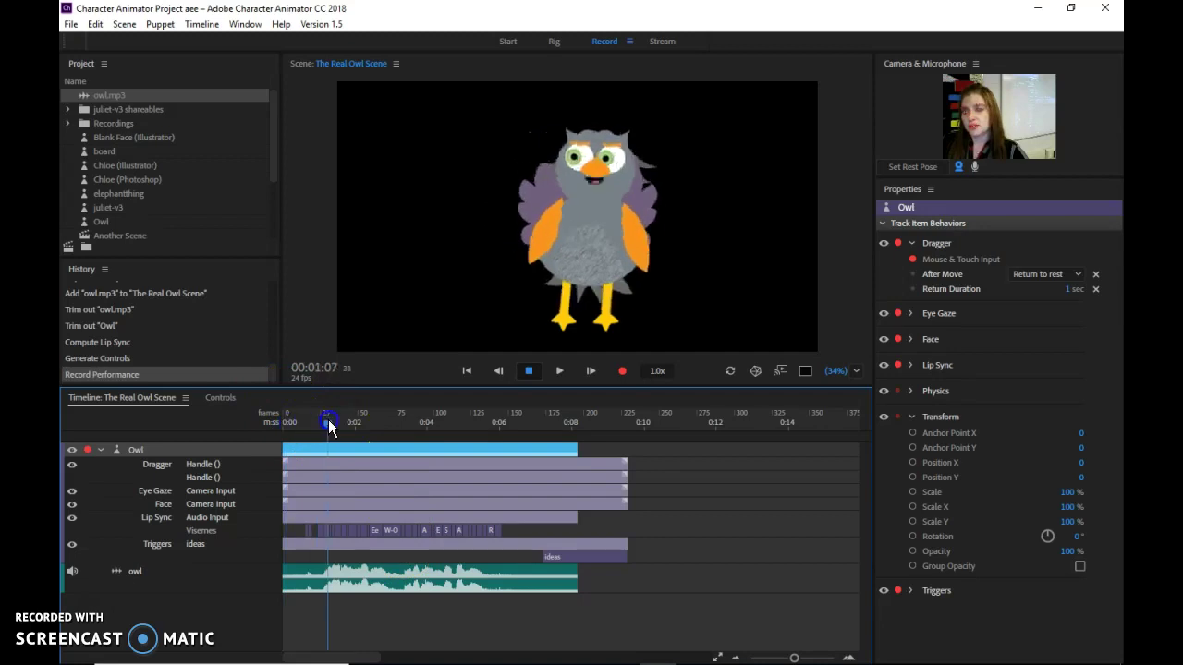
{"action": "left_click", "coordinate": [559, 370]}
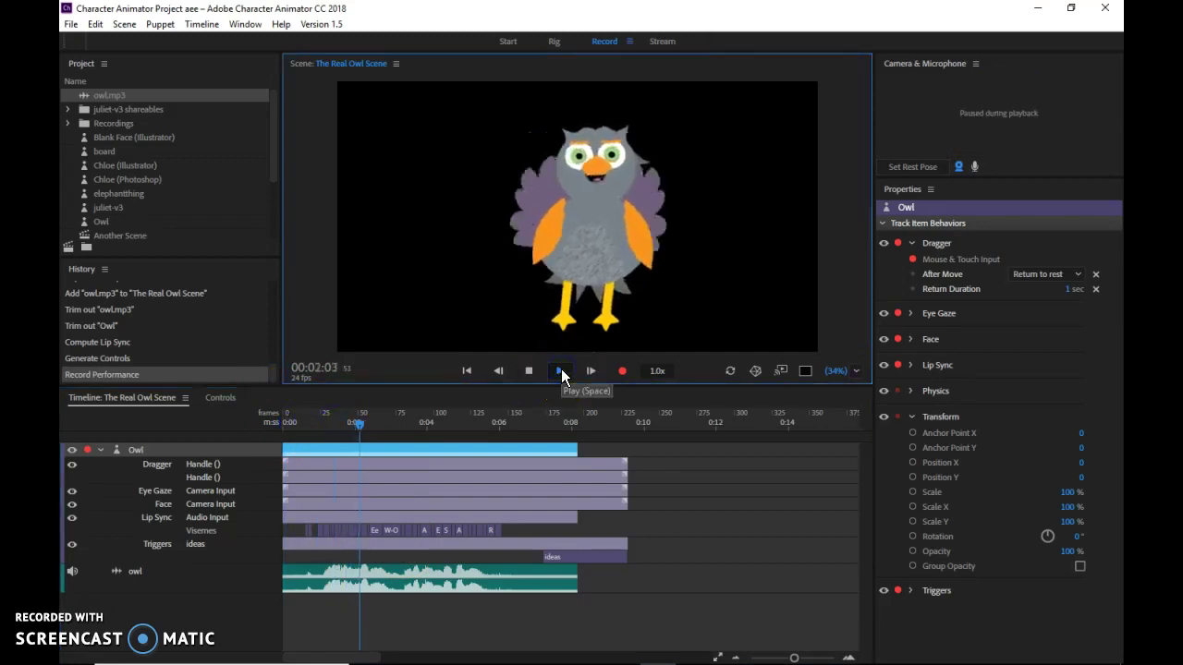
{"action": "left_click", "coordinate": [530, 370]}
{"action": "left_click_drag", "start_coordinate": [587, 412], "coordinate": [573, 436]}
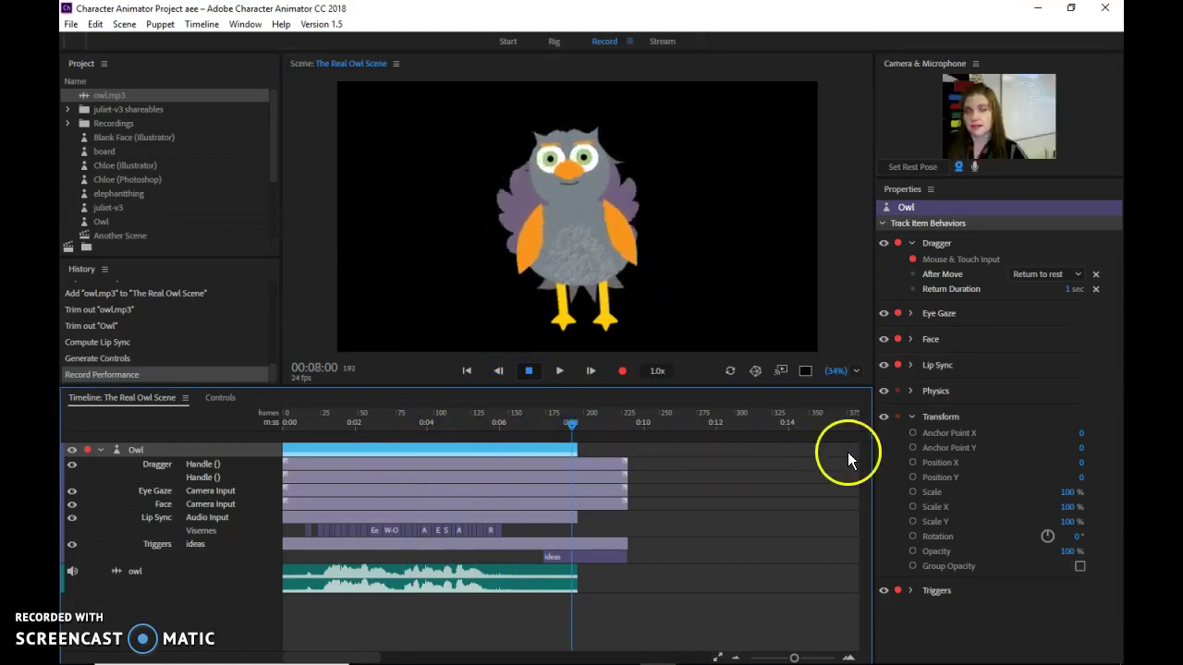
{"action": "left_click", "coordinate": [707, 471]}
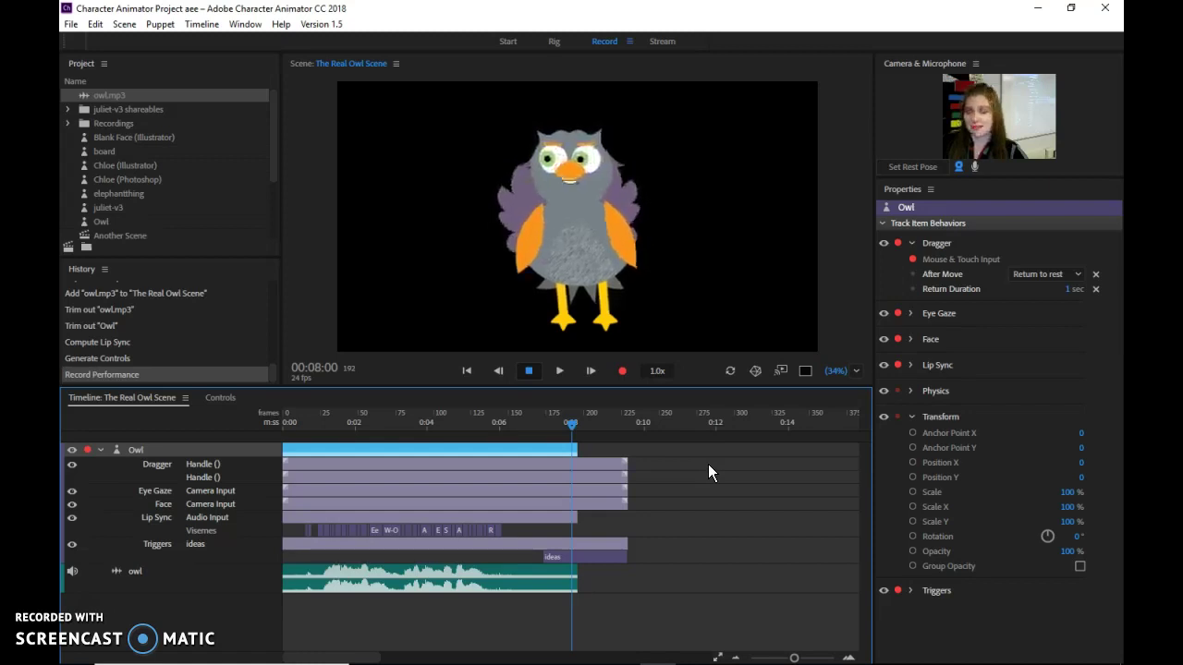
{"action": "left_click", "coordinate": [249, 485]}
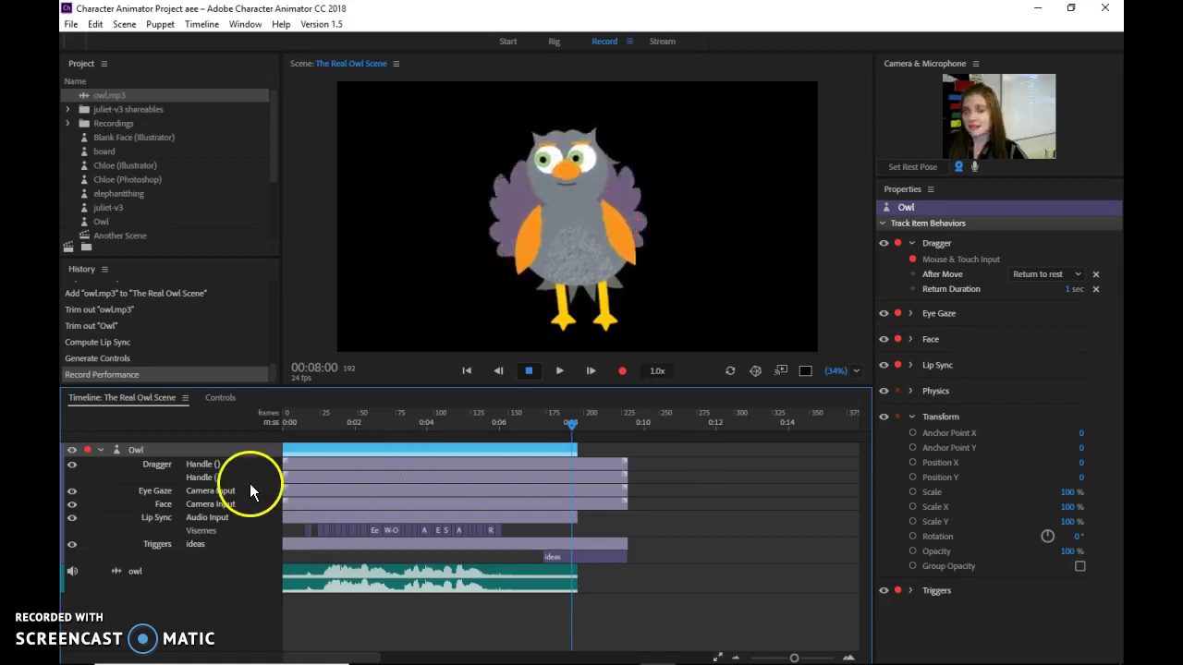
Step: Trim the Dragger and Eye Gaze takes to the audio's end and play back to check
{"action": "left_click", "coordinate": [625, 465]}
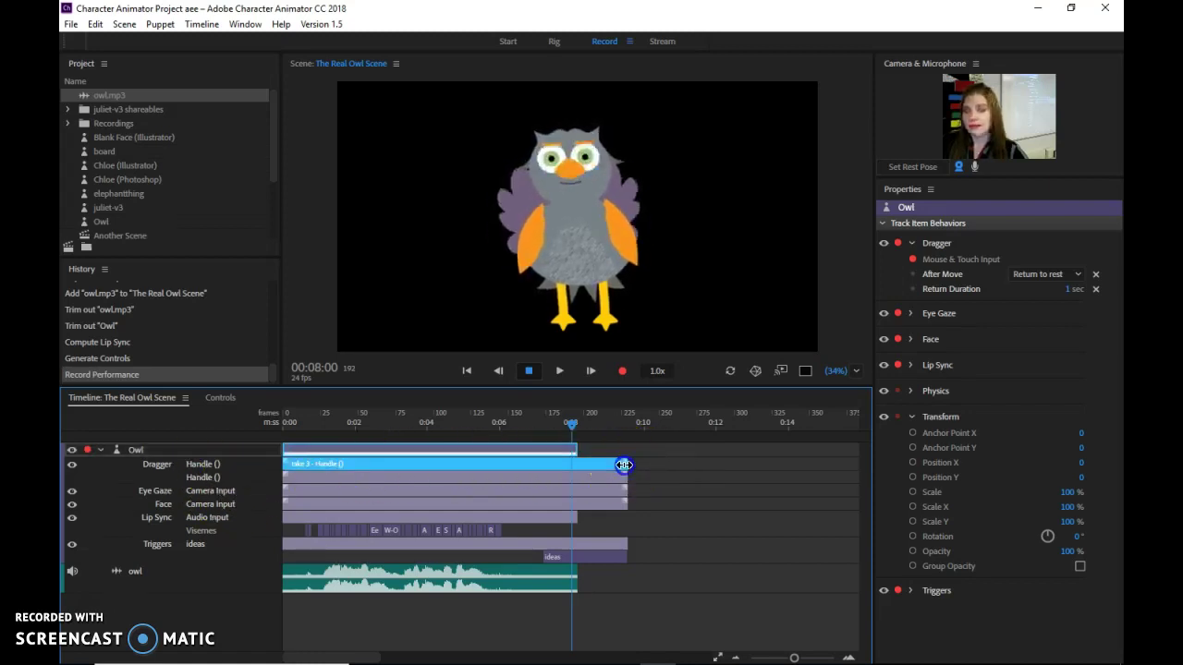
{"action": "left_click_drag", "start_coordinate": [575, 467], "coordinate": [576, 493]}
{"action": "left_click", "coordinate": [586, 434]}
{"action": "left_click_drag", "start_coordinate": [570, 425], "coordinate": [532, 427]}
{"action": "key", "text": "space"}
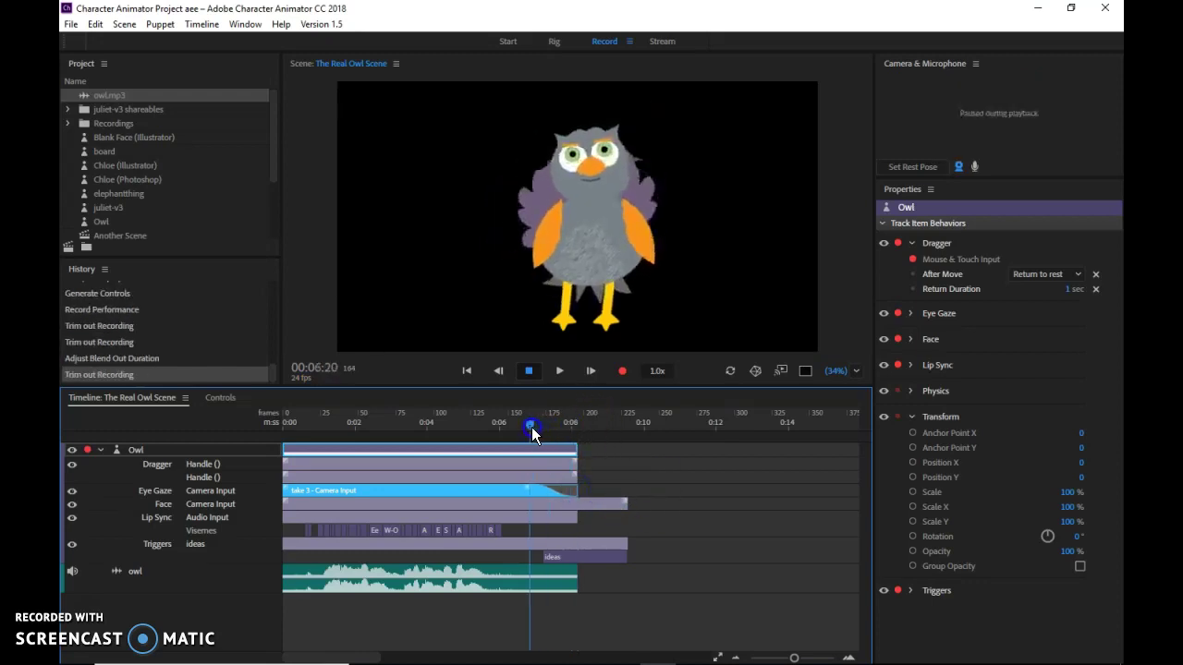
{"action": "left_click", "coordinate": [563, 426]}
Step: Trim the Face and ideas trigger takes so they end with the owl audio
{"action": "left_click", "coordinate": [619, 502]}
{"action": "left_click_drag", "start_coordinate": [626, 504], "coordinate": [575, 504]}
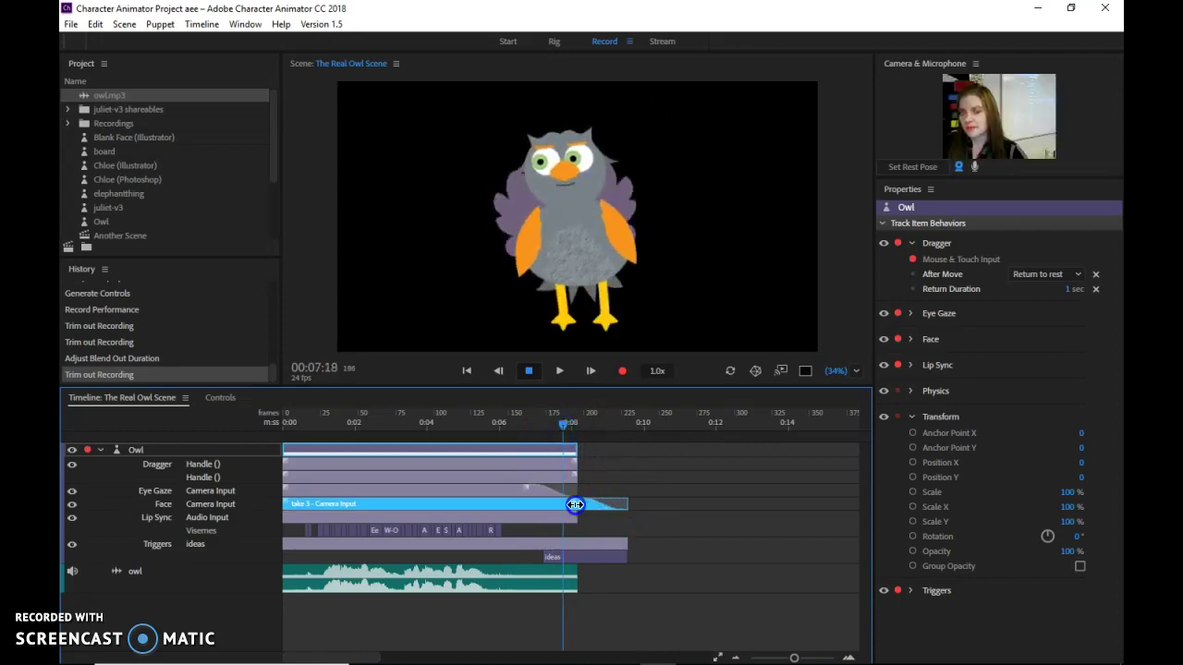
{"action": "left_click", "coordinate": [653, 501]}
{"action": "left_click_drag", "start_coordinate": [627, 505], "coordinate": [576, 504]}
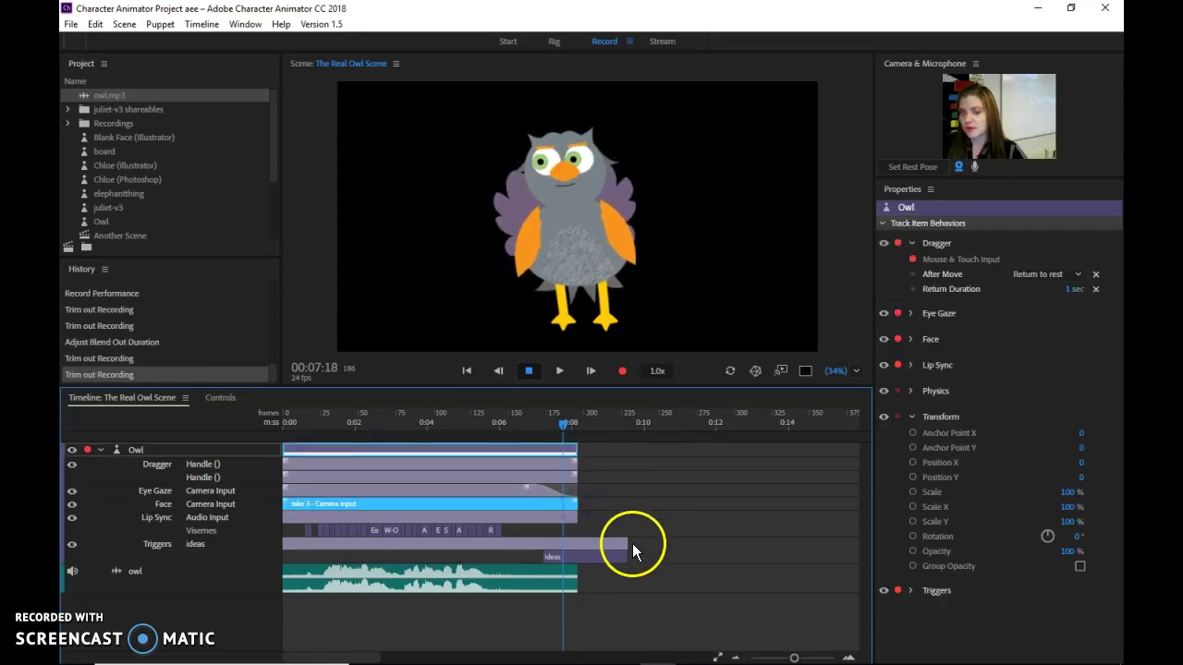
{"action": "left_click", "coordinate": [672, 542]}
{"action": "left_click_drag", "start_coordinate": [626, 546], "coordinate": [579, 545]}
{"action": "left_click", "coordinate": [626, 502]}
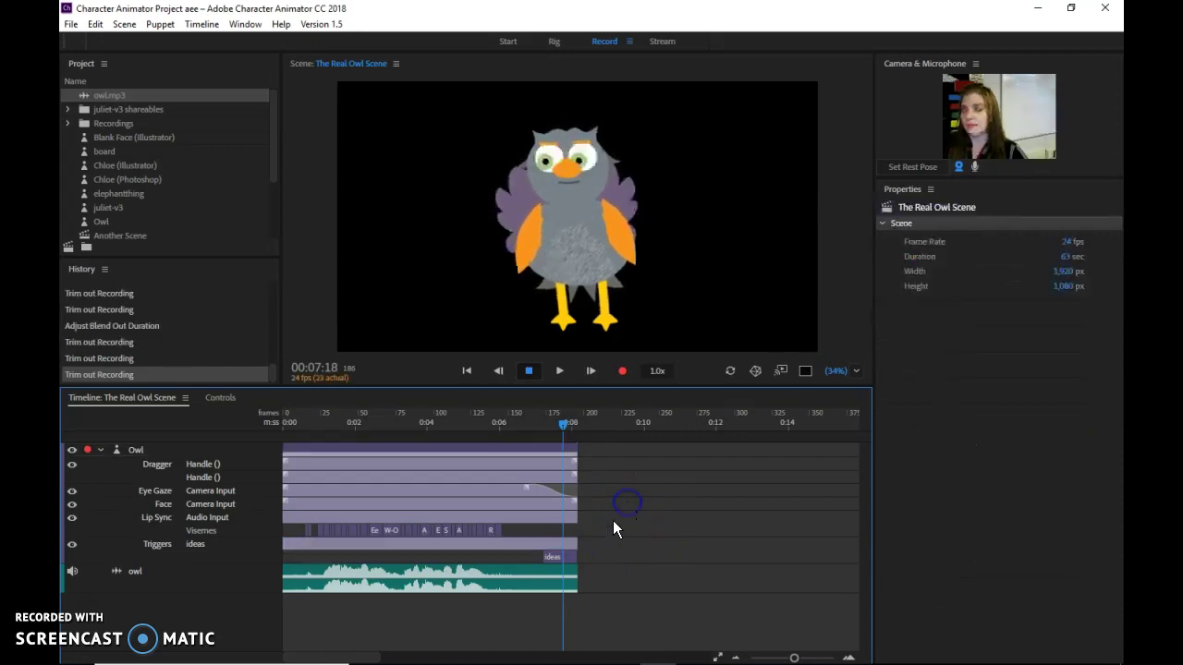
{"action": "left_click", "coordinate": [555, 556]}
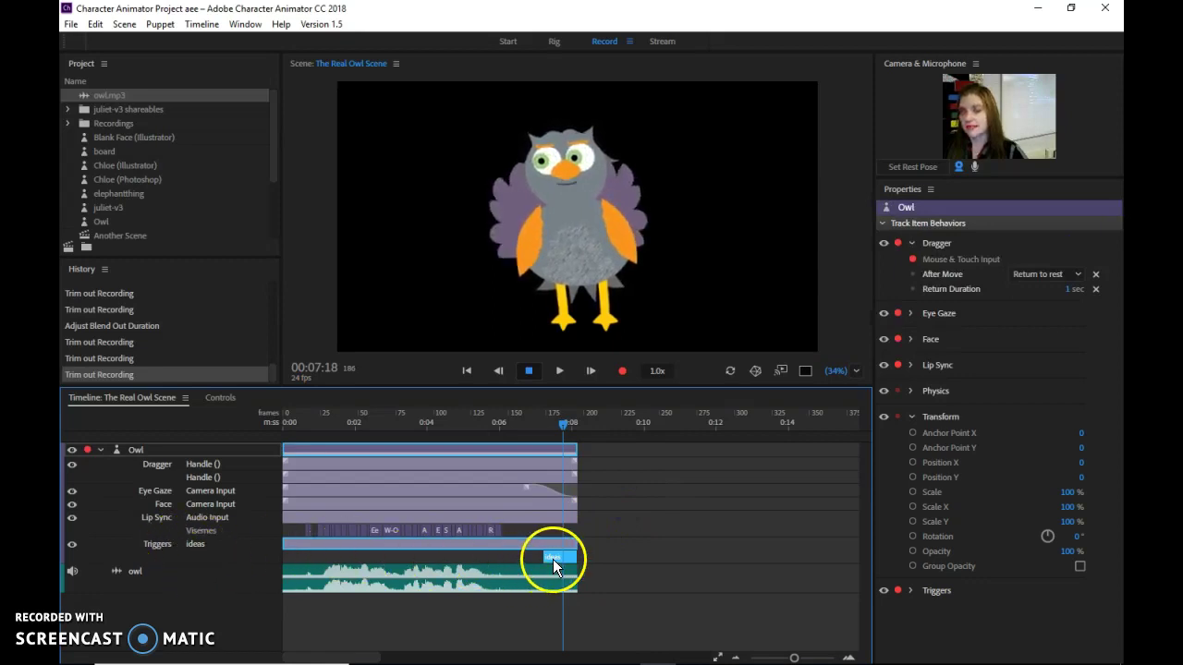
Step: Nudge the ideas trigger block later, then scrub the scene and test the owl live
{"action": "left_click_drag", "start_coordinate": [541, 556], "coordinate": [551, 559]}
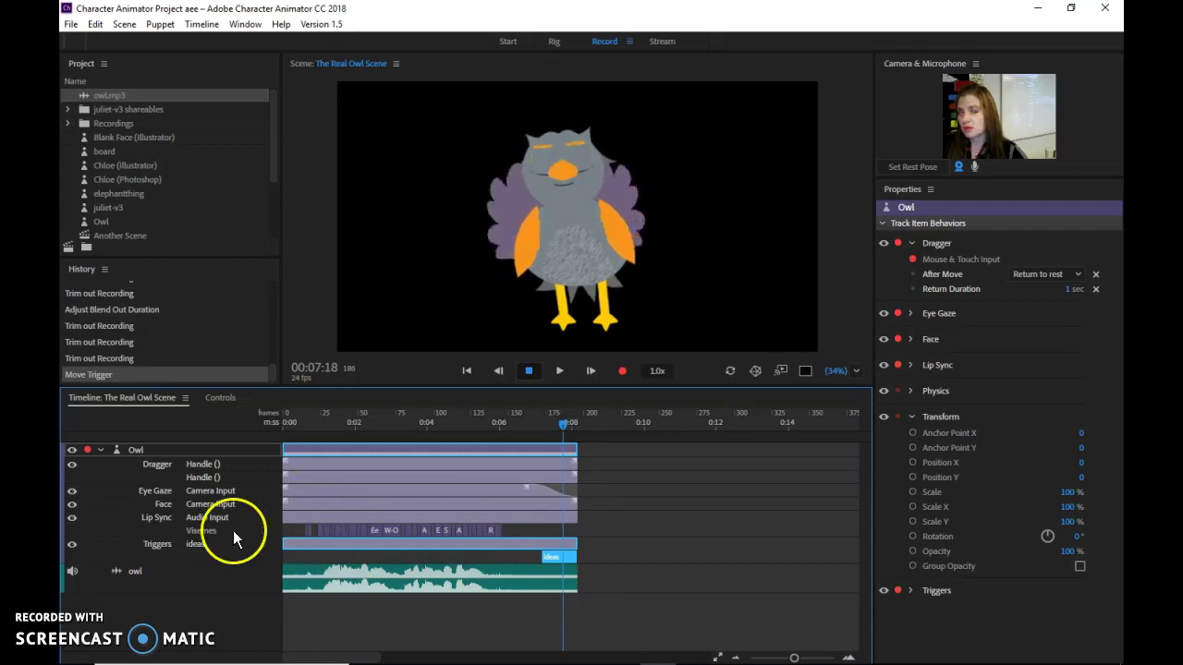
{"action": "mouse_move", "coordinate": [557, 423]}
{"action": "left_mouse_down"}
{"action": "mouse_move", "coordinate": [275, 425]}
{"action": "mouse_move", "coordinate": [396, 447]}
{"action": "mouse_move", "coordinate": [579, 453]}
{"action": "mouse_move", "coordinate": [574, 425]}
{"action": "mouse_move", "coordinate": [554, 425]}
{"action": "left_mouse_up"}
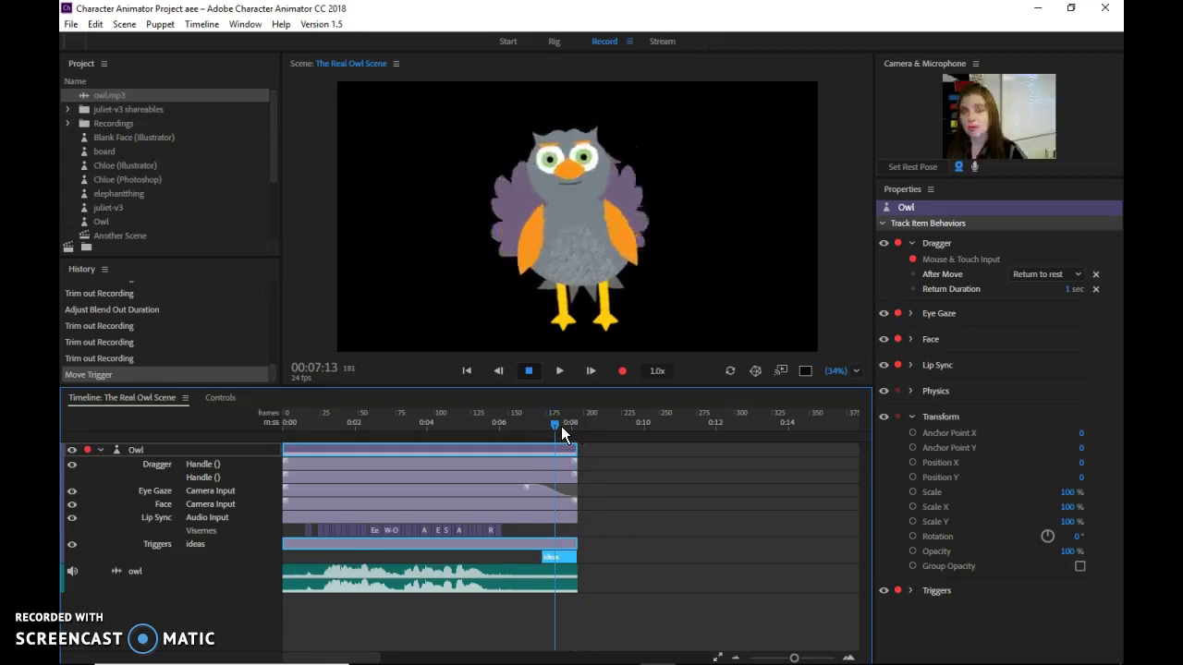
{"action": "left_click_drag", "start_coordinate": [592, 330], "coordinate": [603, 222]}
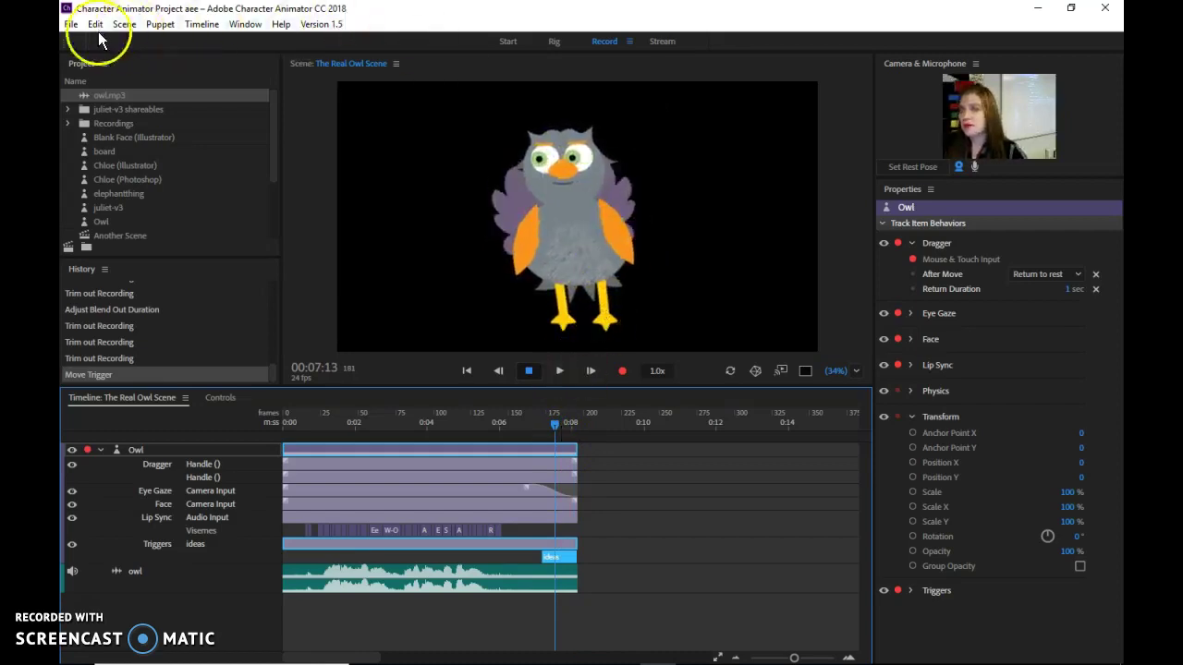
Step: Choose File > Export > Video via Adobe Media Encoder for the owl scene
{"action": "left_click", "coordinate": [70, 24]}
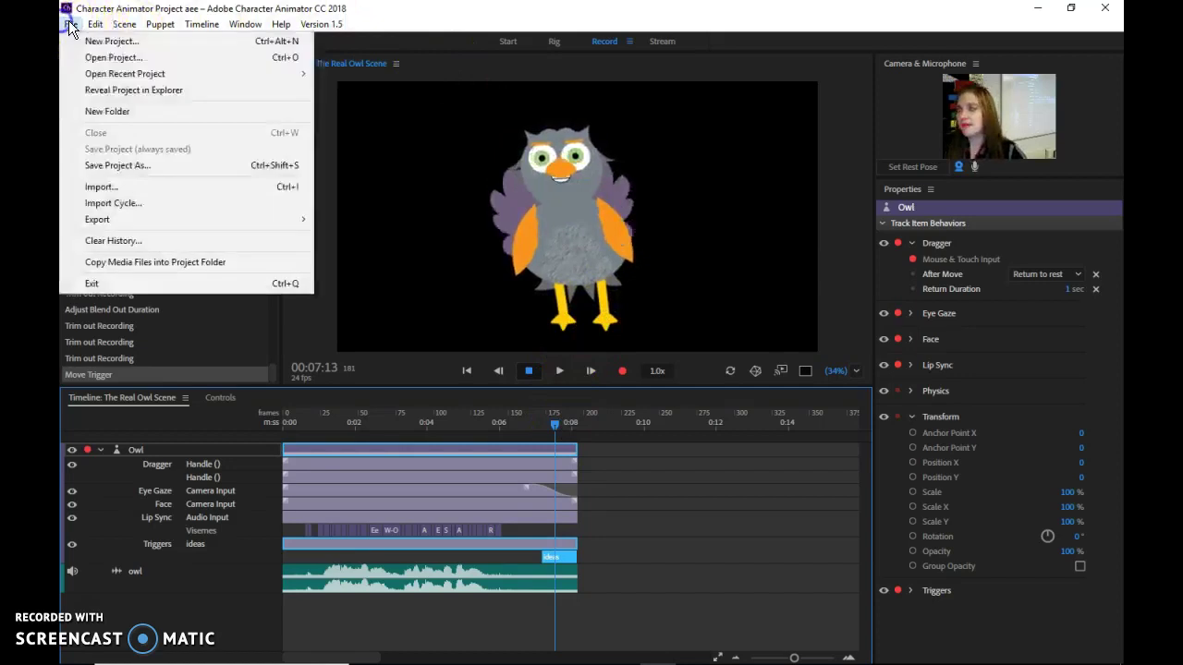
{"action": "left_click", "coordinate": [120, 214]}
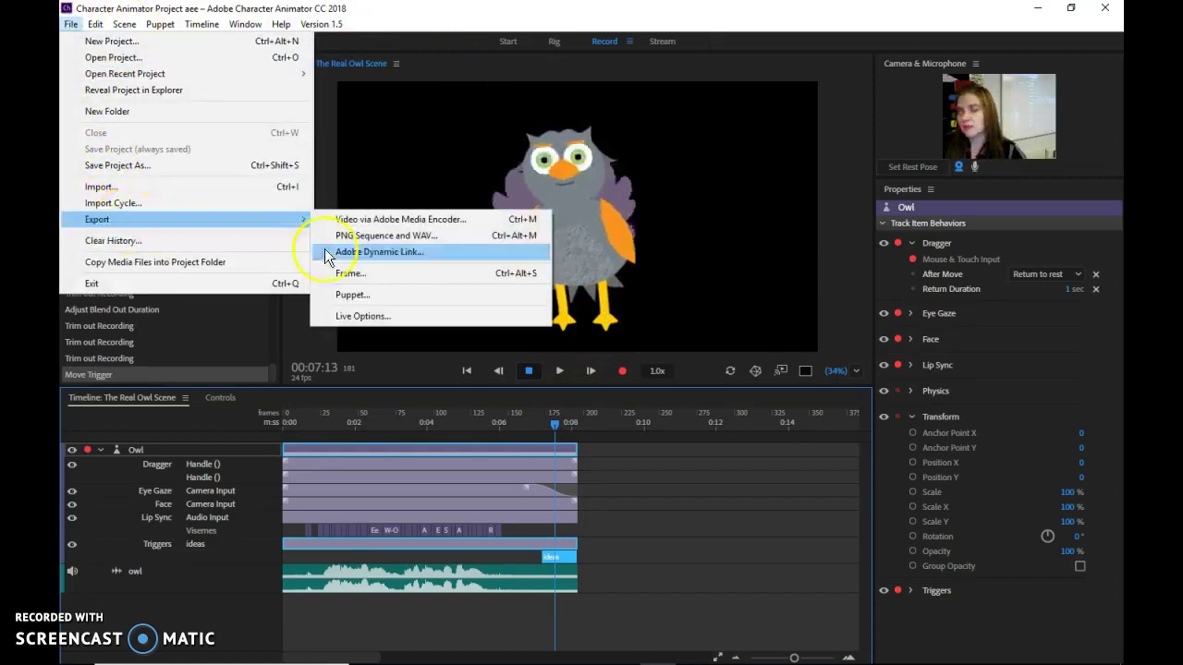
{"action": "left_click", "coordinate": [421, 223]}
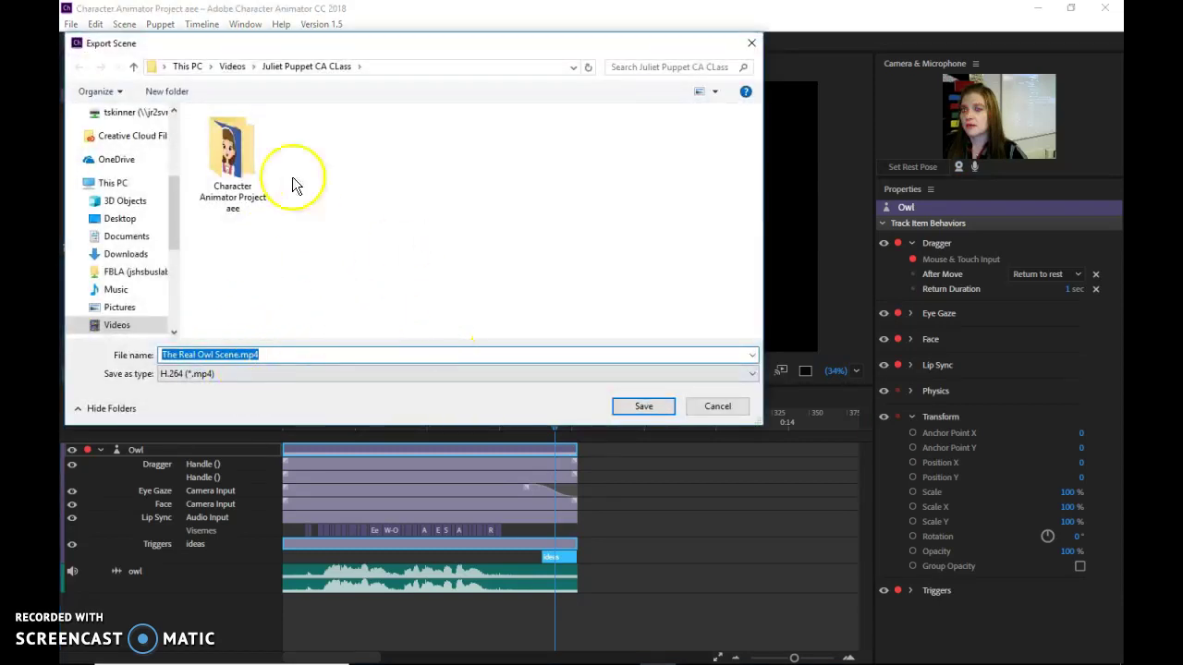
Step: Save The Real Owl Scene.mp4 as H.264 into the Videos folder for Media Encoder
{"action": "left_click", "coordinate": [238, 65]}
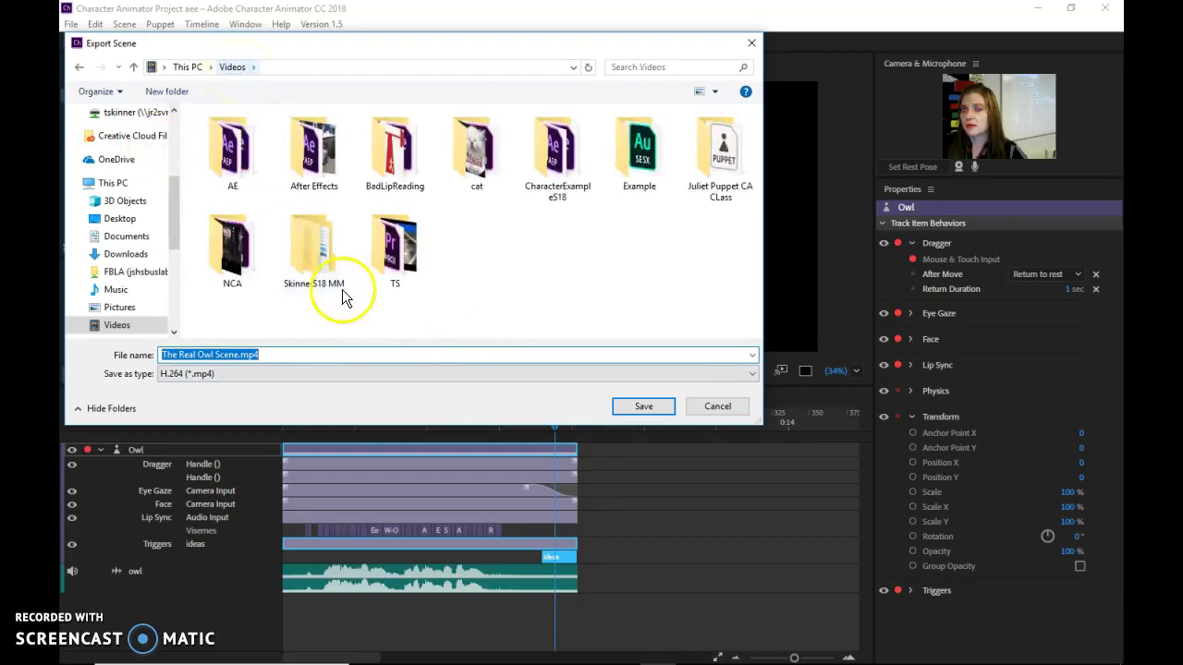
{"action": "left_click", "coordinate": [218, 354]}
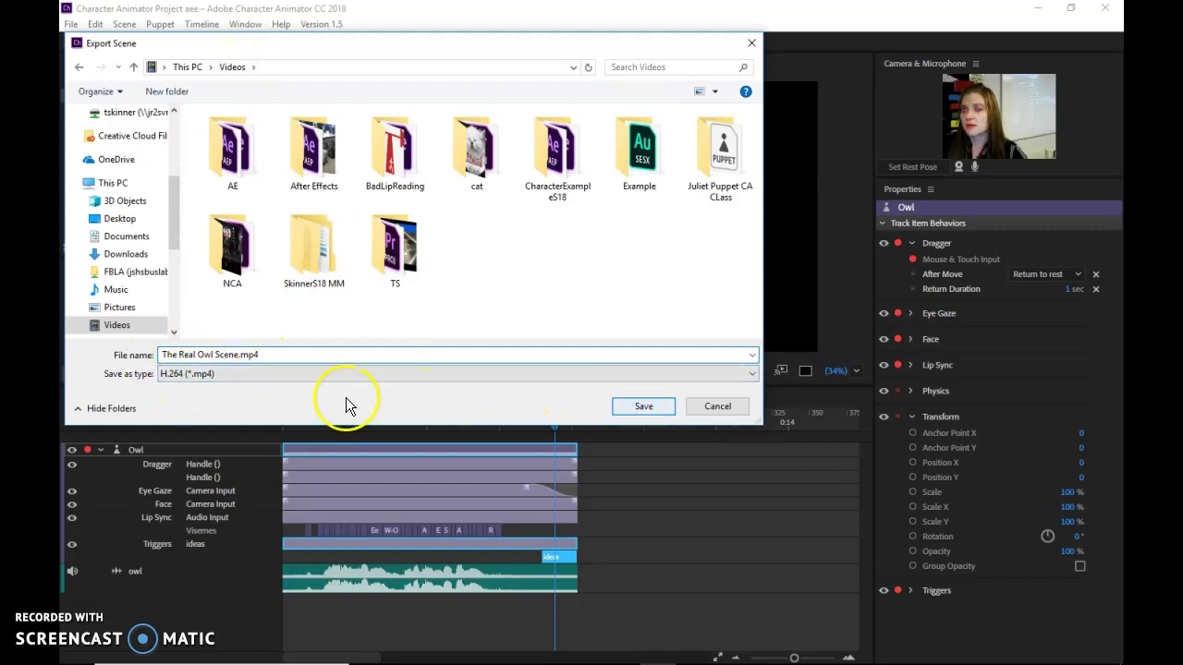
{"action": "left_click", "coordinate": [213, 376]}
{"action": "left_click", "coordinate": [297, 398]}
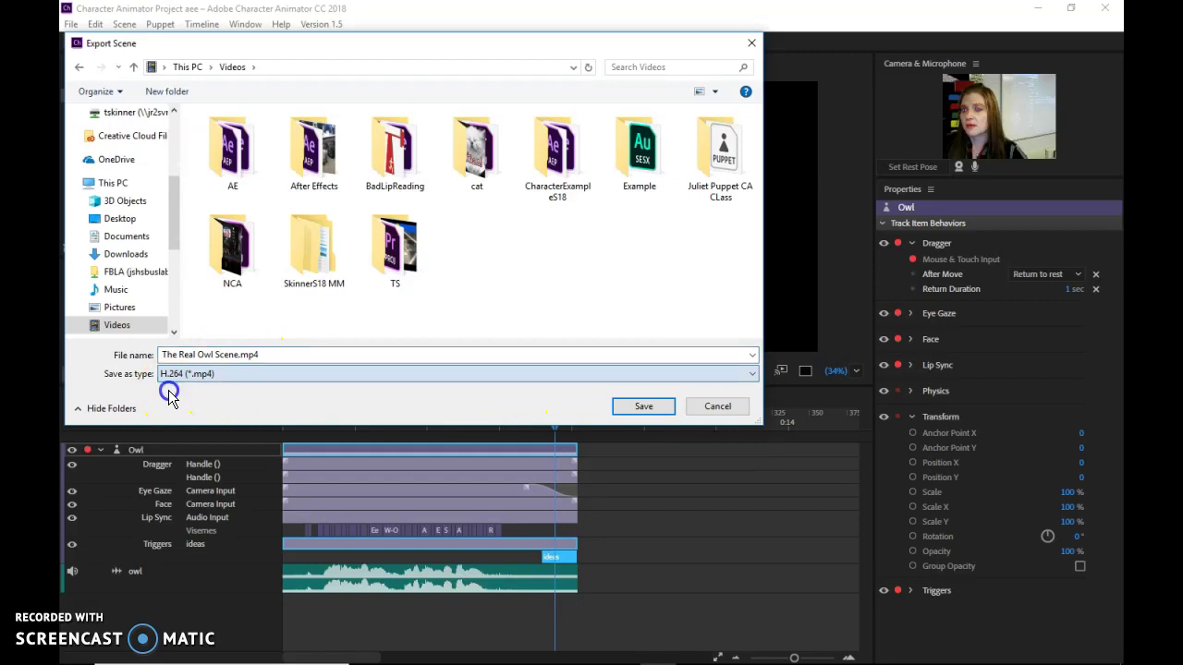
{"action": "left_click", "coordinate": [644, 408]}
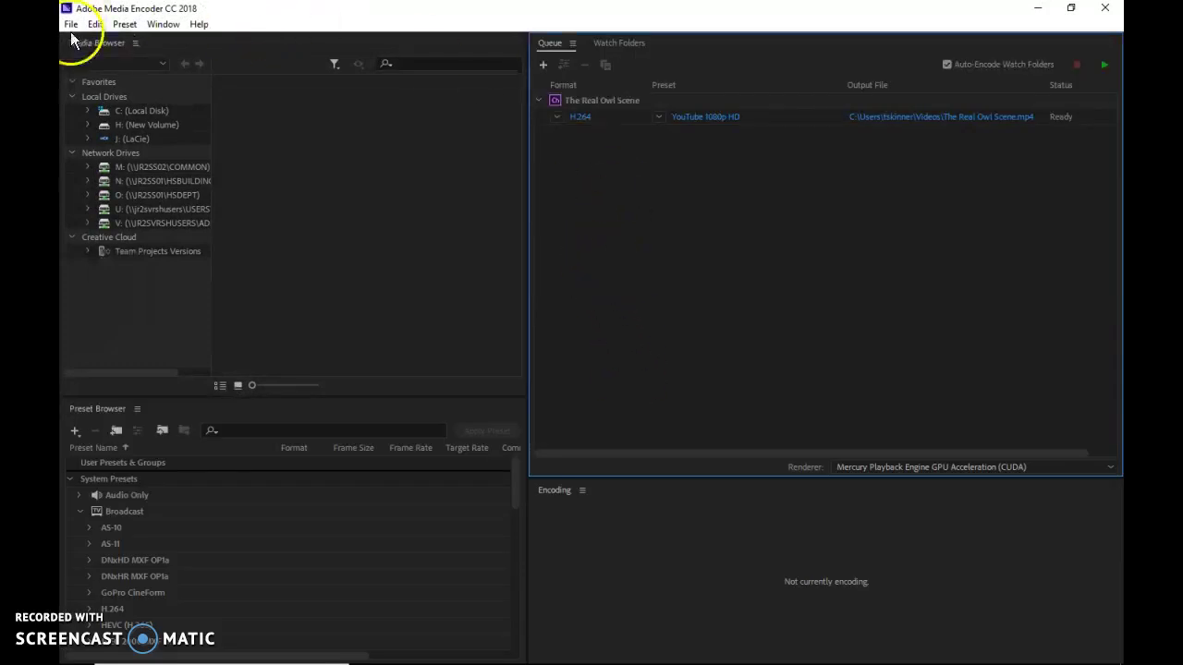
{"action": "left_click", "coordinate": [702, 118]}
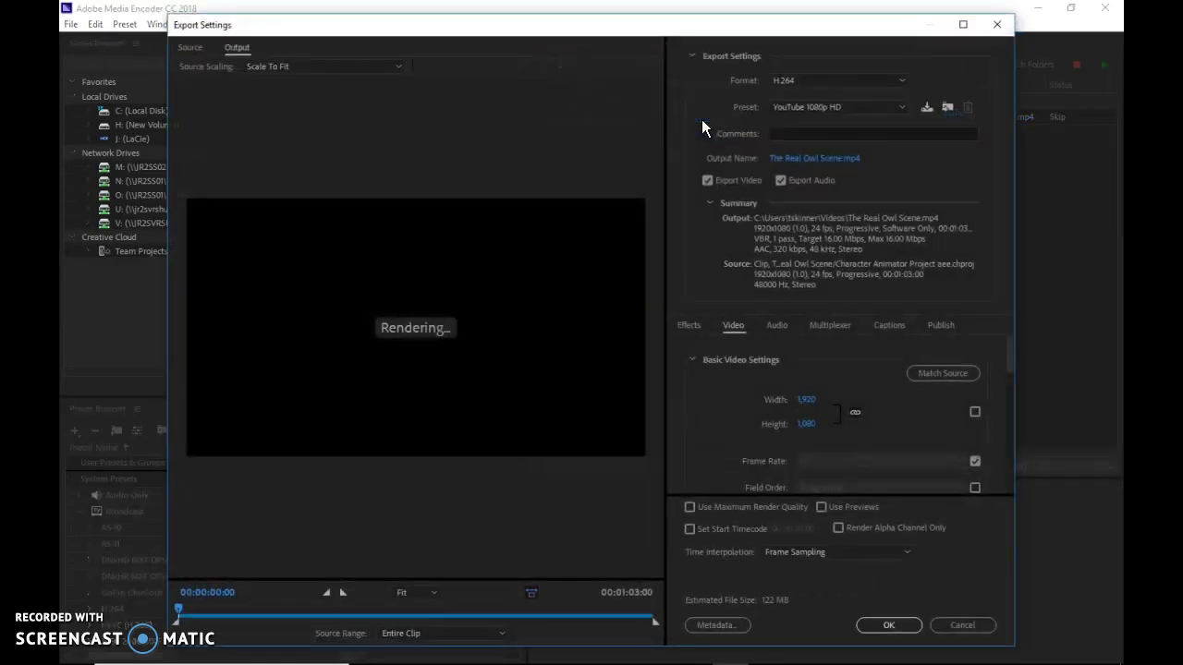
{"action": "left_click", "coordinate": [997, 25]}
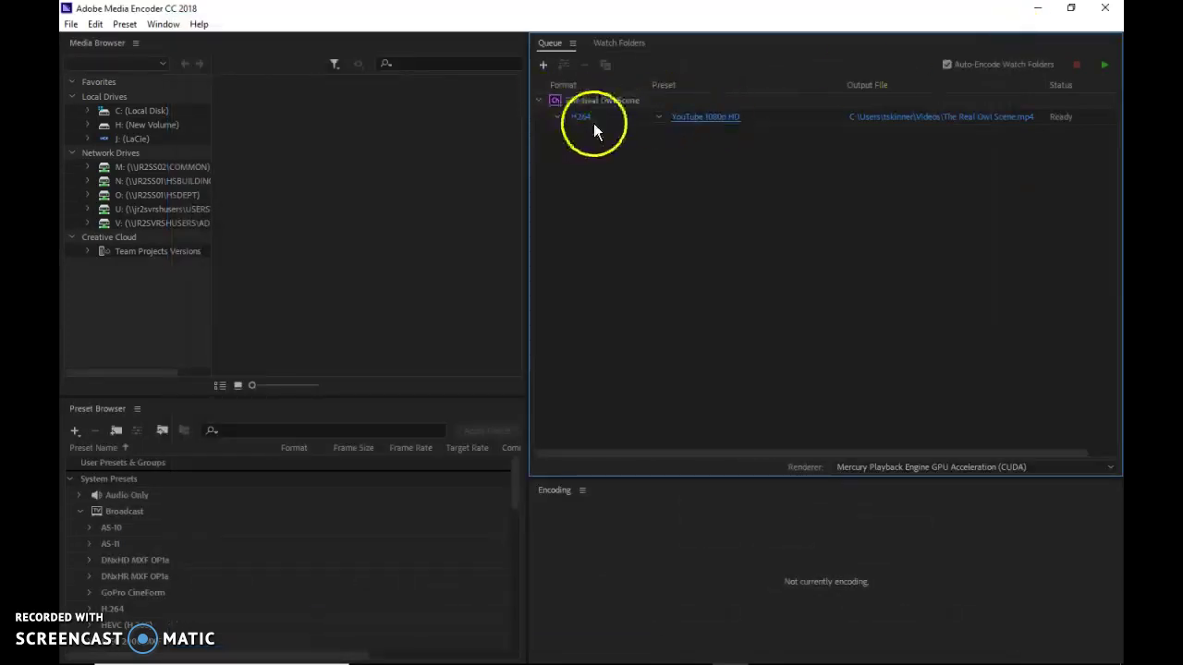
{"action": "left_click", "coordinate": [557, 117]}
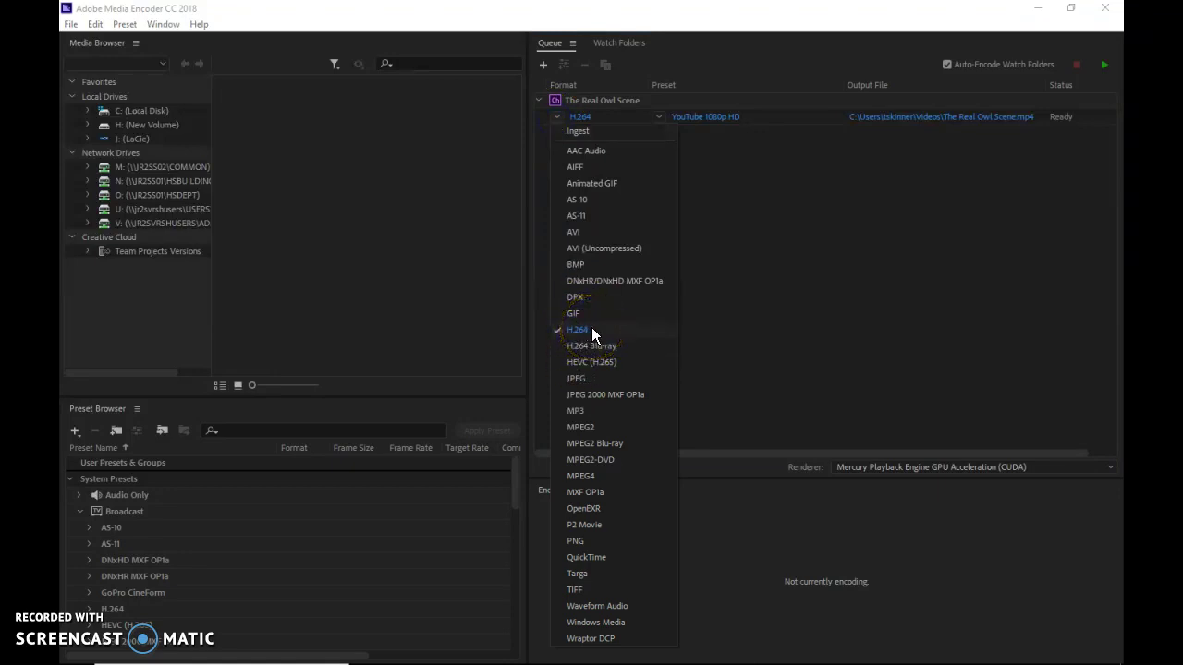
{"action": "left_click", "coordinate": [858, 322]}
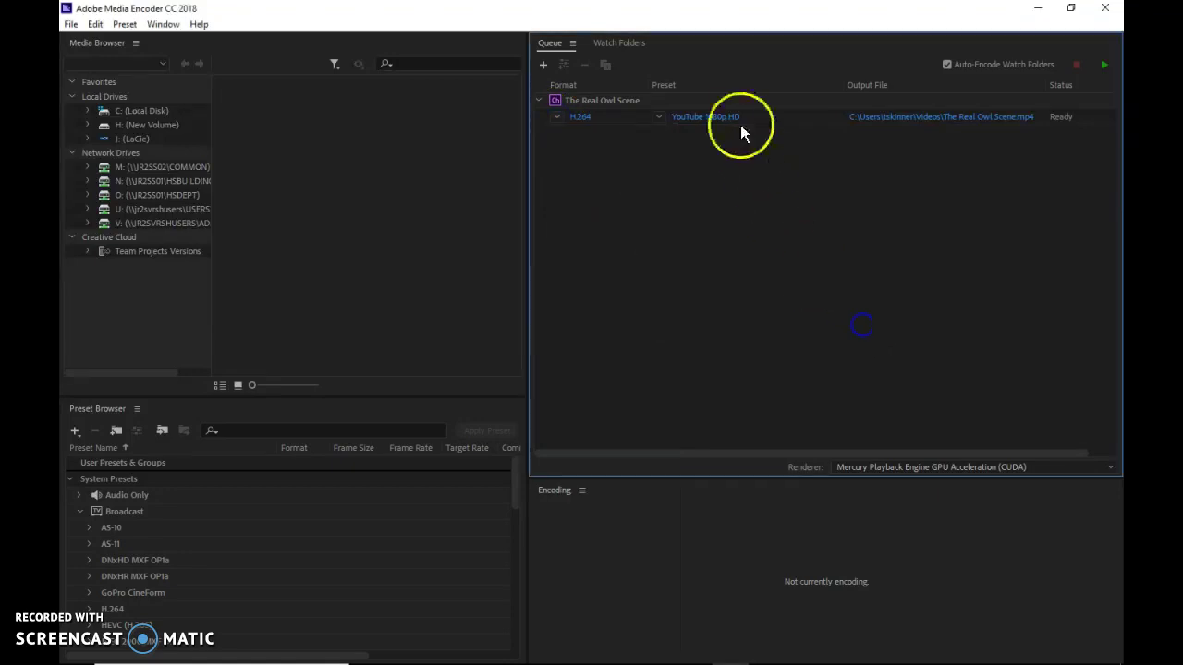
{"action": "left_click", "coordinate": [734, 117]}
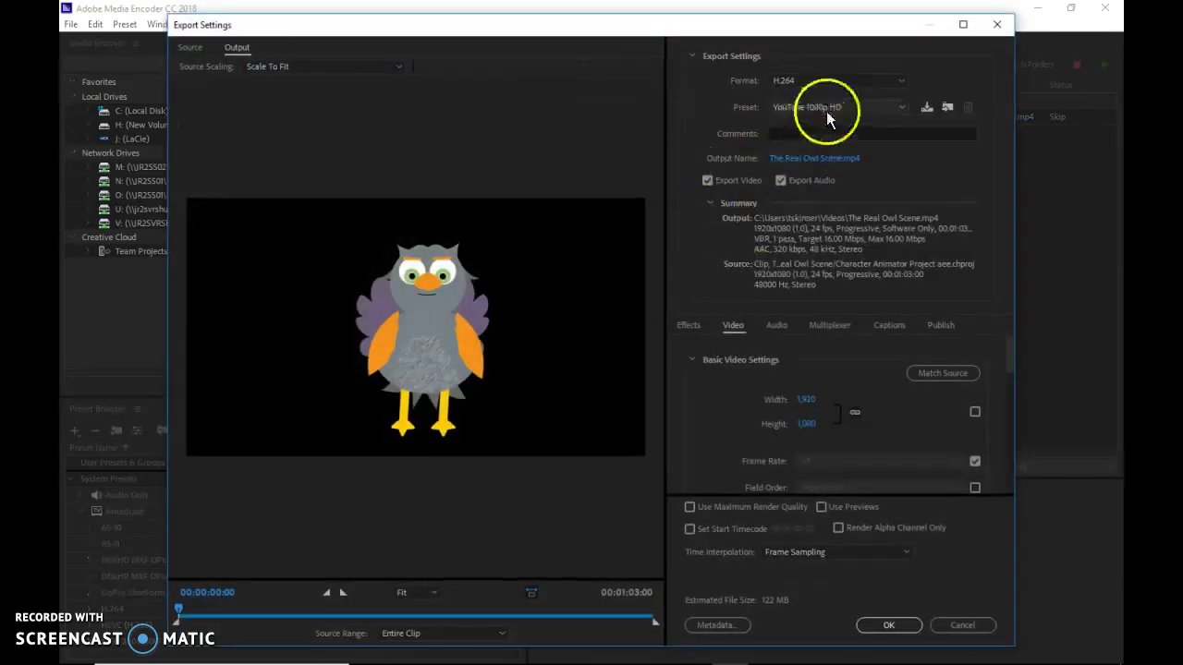
{"action": "left_click", "coordinate": [997, 25]}
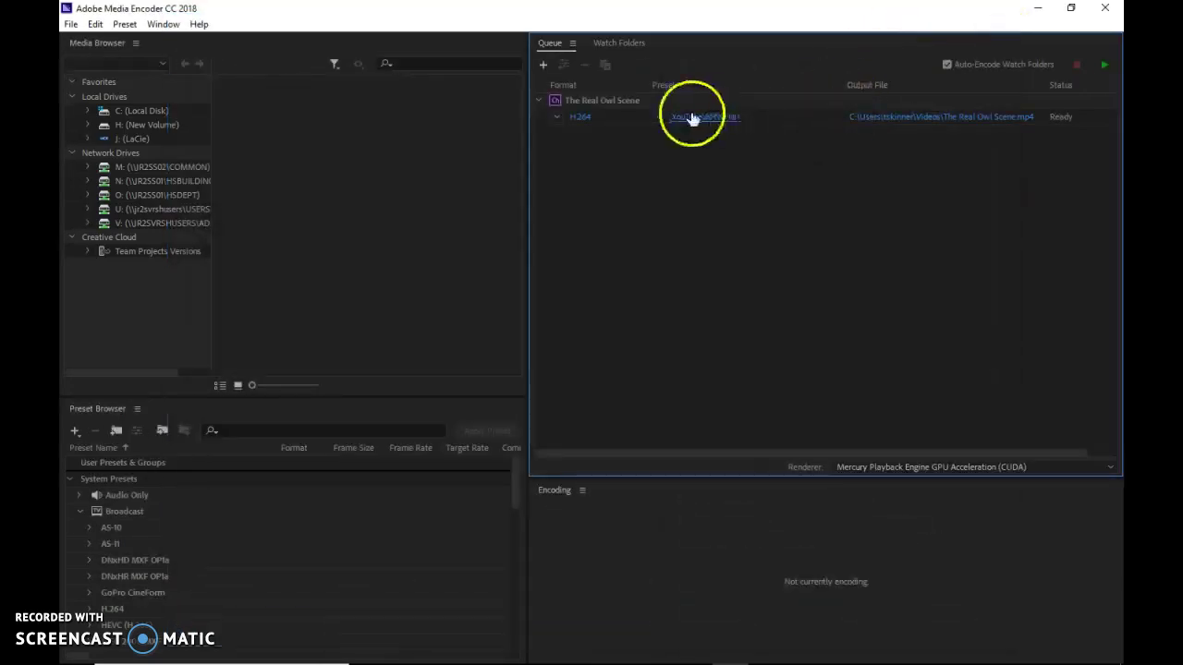
{"action": "left_click", "coordinate": [716, 118]}
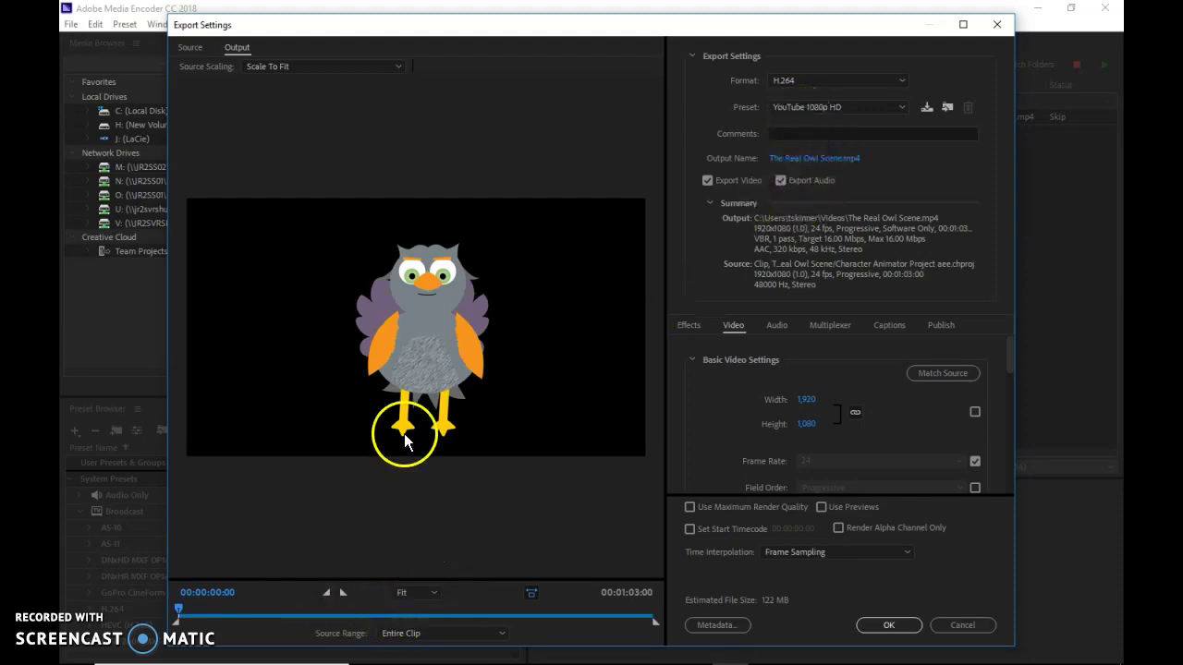
{"action": "left_click_drag", "start_coordinate": [179, 608], "coordinate": [302, 617]}
{"action": "left_click_drag", "start_coordinate": [624, 620], "coordinate": [151, 604]}
{"action": "left_click", "coordinate": [428, 578]}
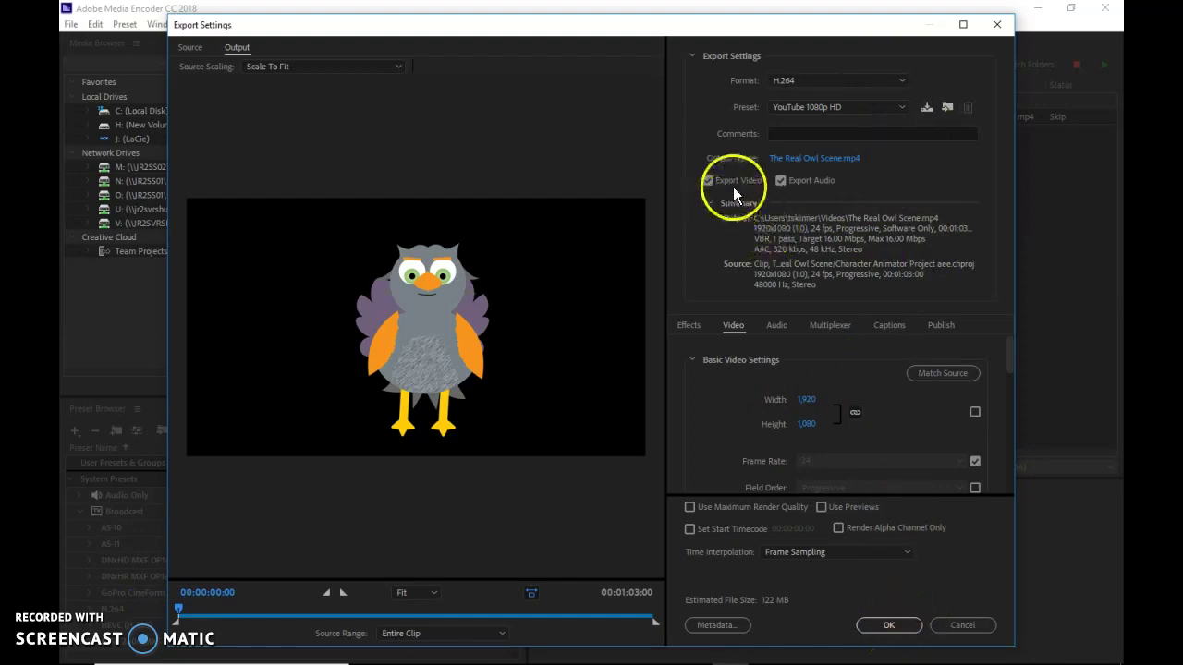
{"action": "left_click", "coordinate": [842, 162]}
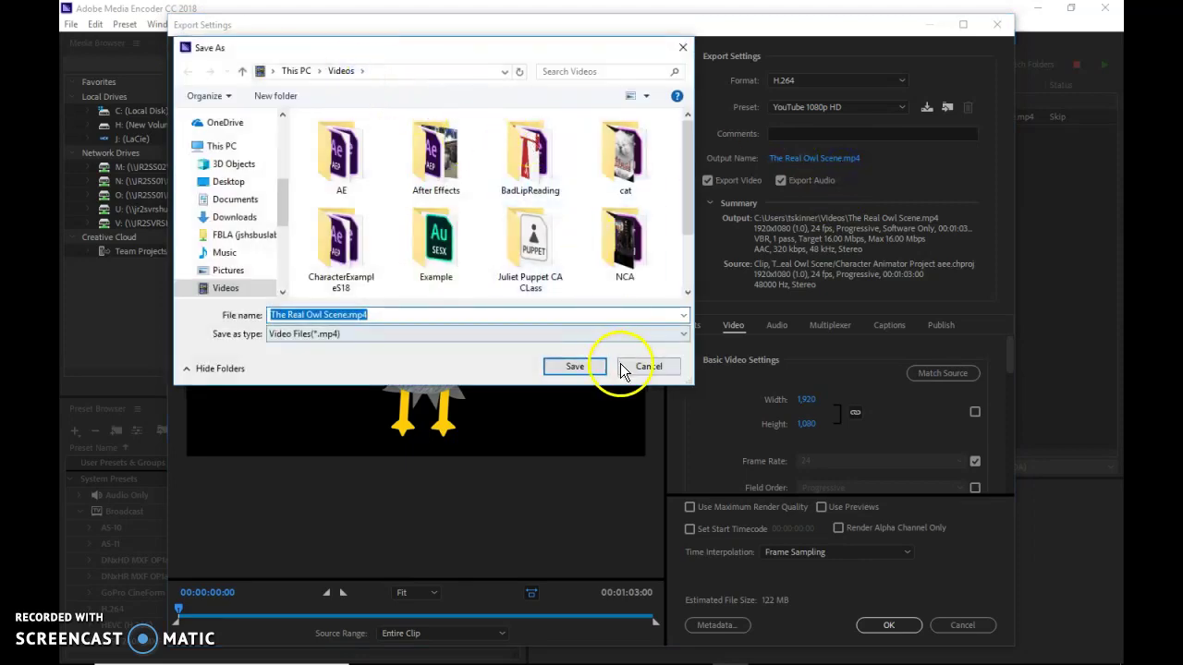
{"action": "left_click", "coordinate": [648, 367]}
{"action": "left_click", "coordinate": [888, 626]}
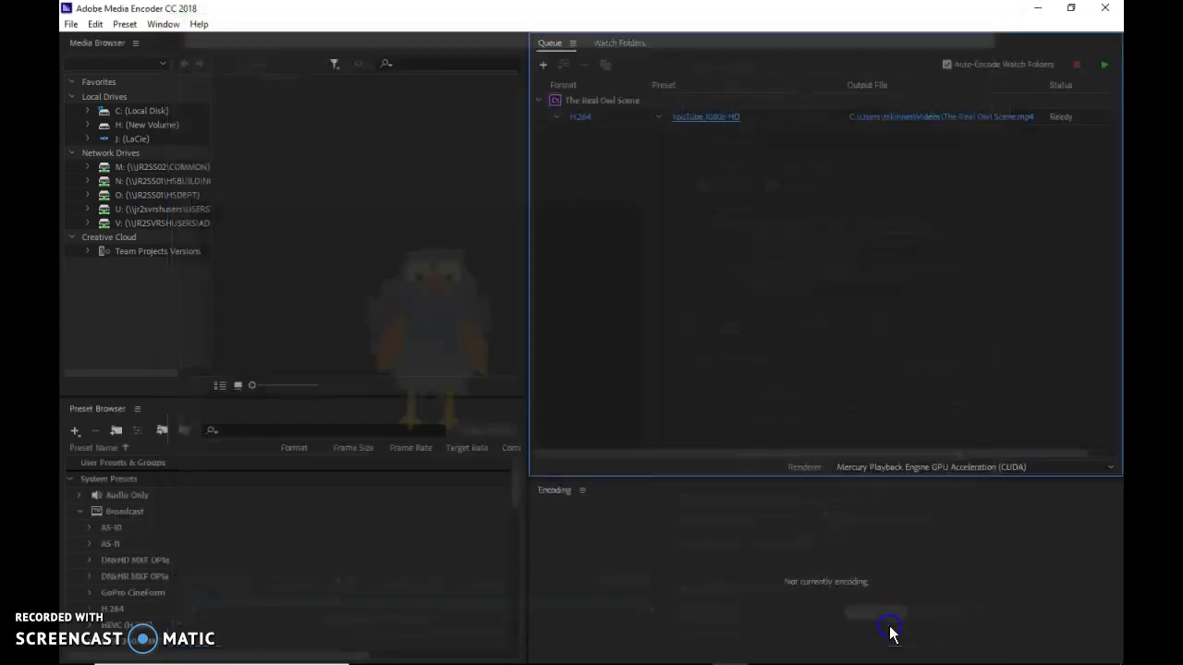
{"action": "left_click", "coordinate": [1105, 66]}
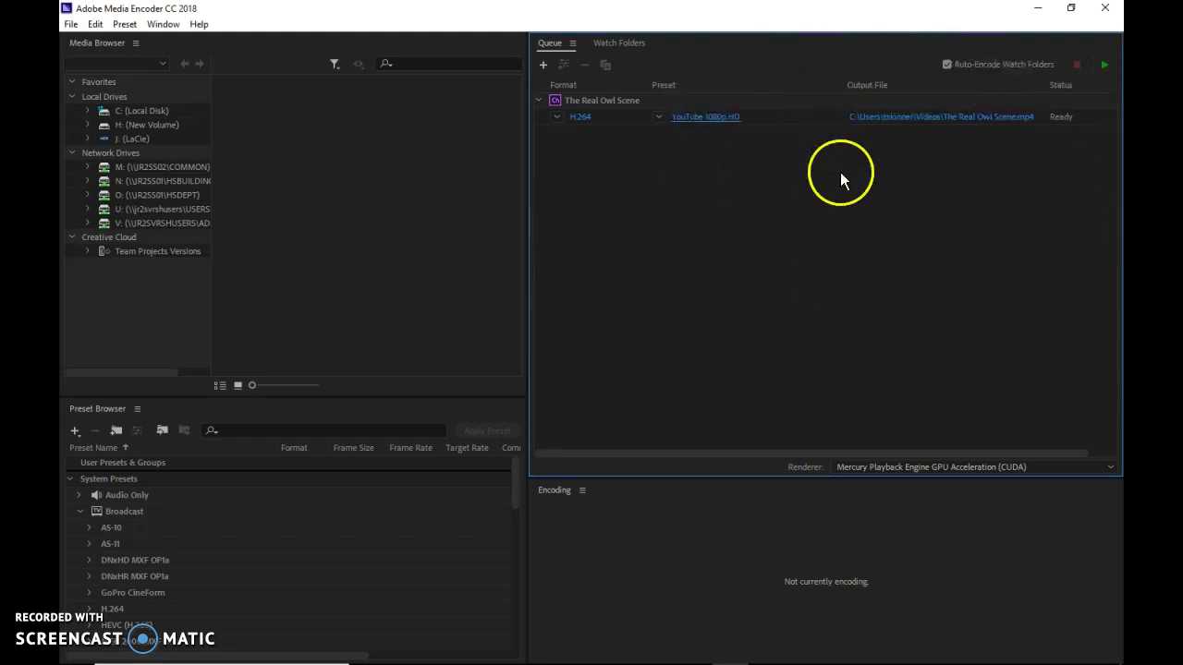
Step: Start the Media Encoder queue encoding the owl scene, then open File Explorer
{"action": "left_click", "coordinate": [1103, 65]}
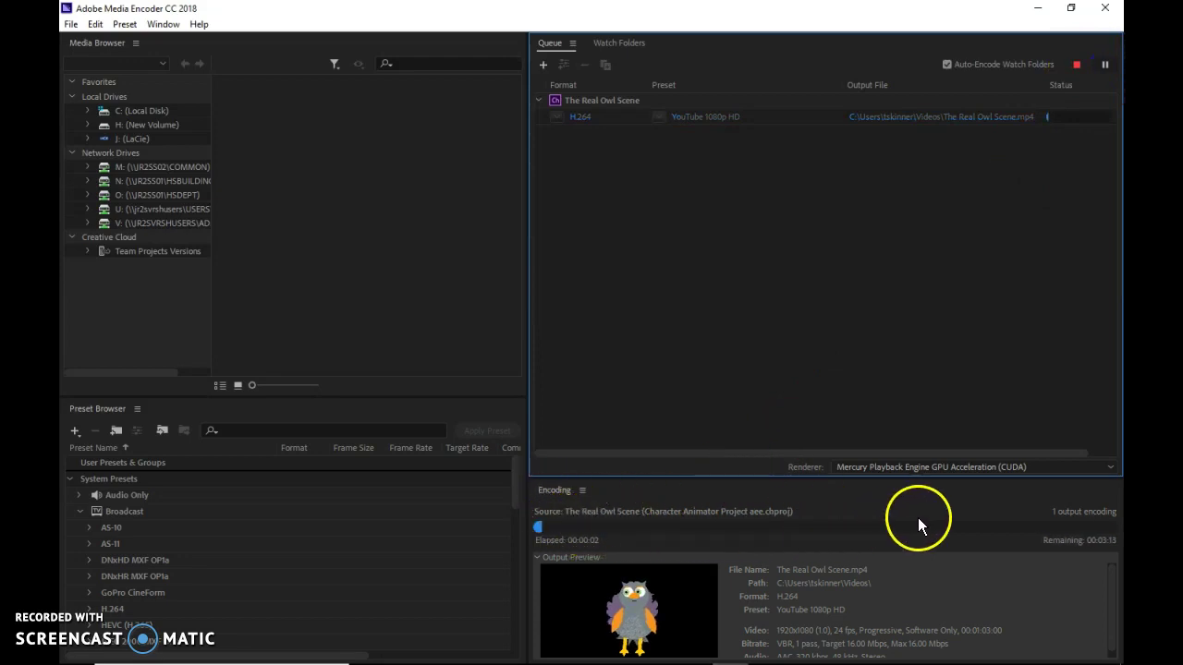
{"action": "left_click", "coordinate": [986, 520]}
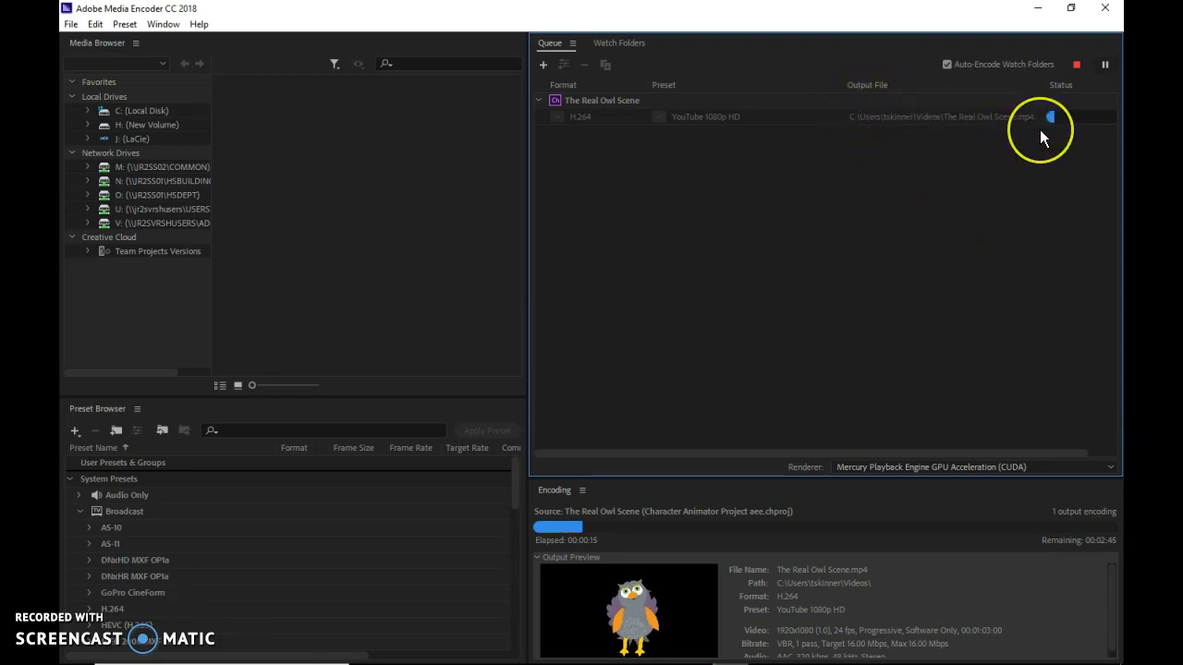
{"action": "left_click", "coordinate": [442, 652]}
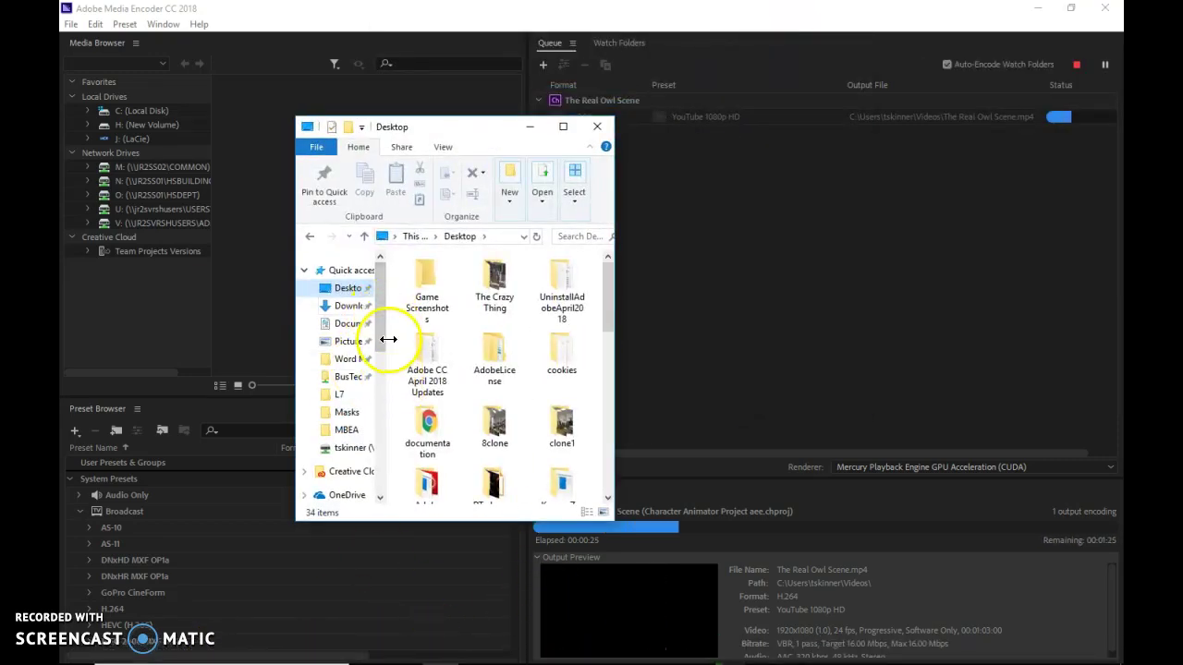
Step: In Videos, select The Real Owl Scene.mp4, check its 11.9 MB size, and open it
{"action": "left_click_drag", "start_coordinate": [379, 341], "coordinate": [389, 388]}
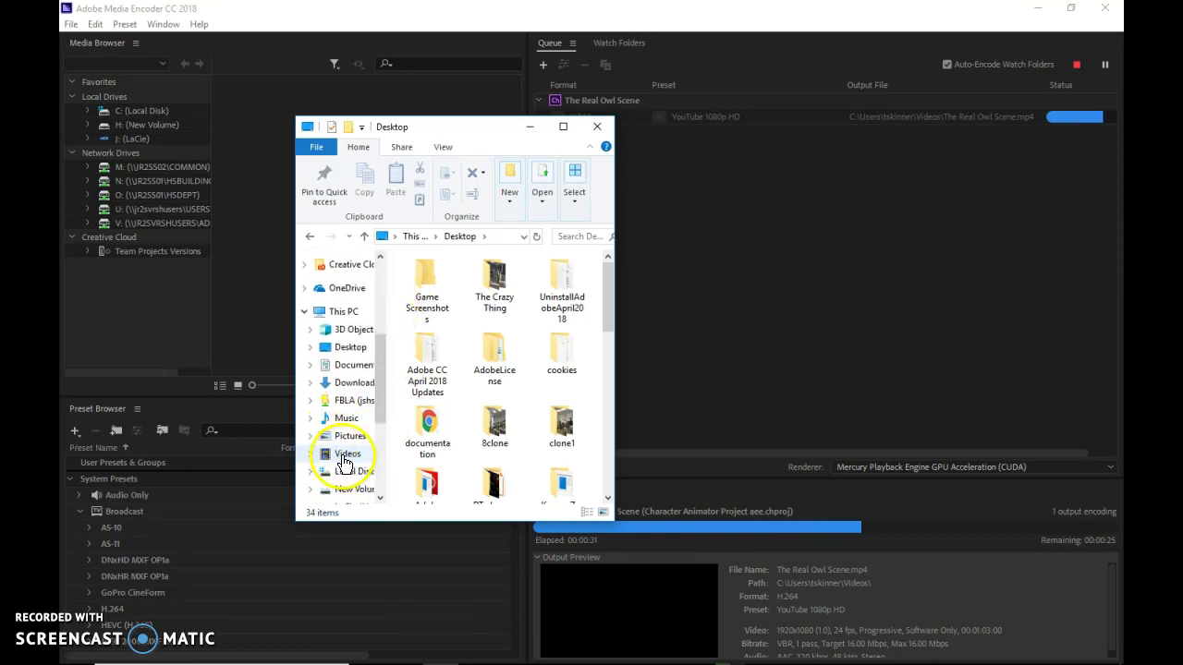
{"action": "left_click", "coordinate": [346, 457]}
{"action": "left_click_drag", "start_coordinate": [608, 337], "coordinate": [597, 486]}
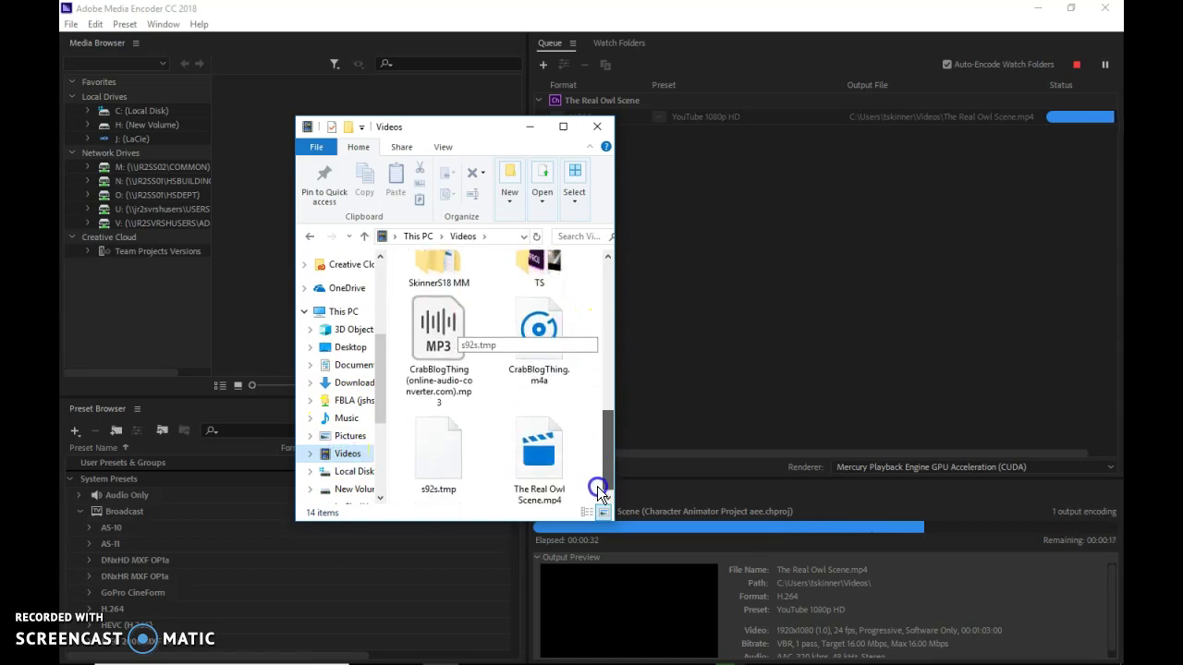
{"action": "left_click", "coordinate": [554, 442]}
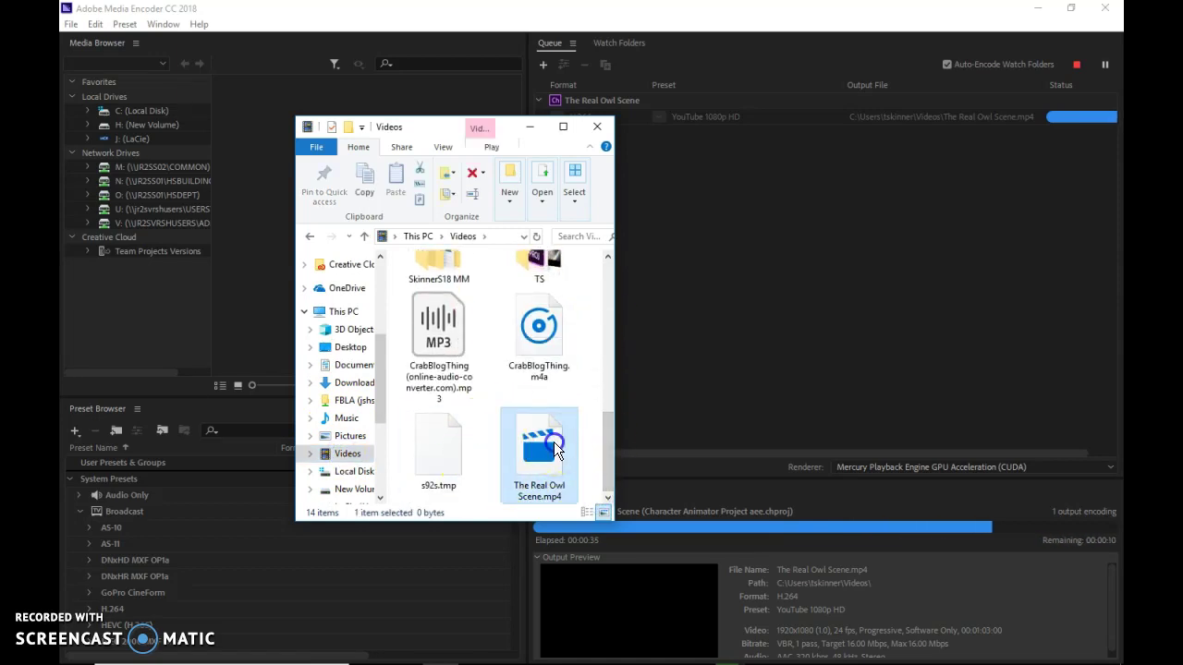
{"action": "left_click", "coordinate": [430, 518]}
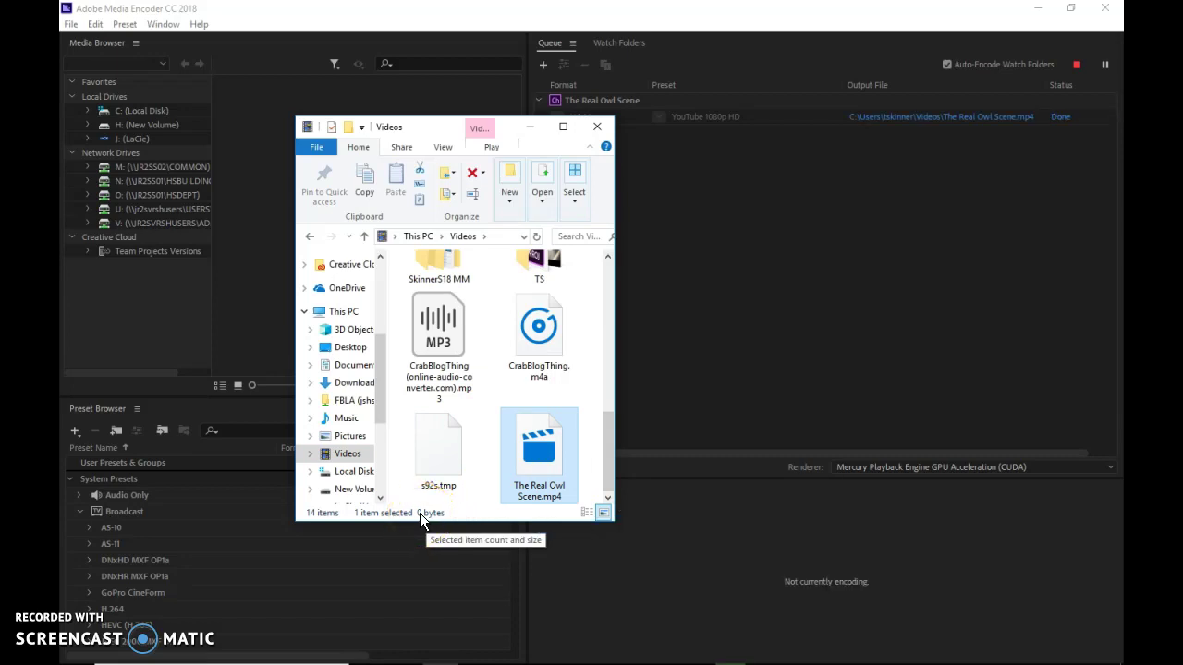
{"action": "left_click", "coordinate": [508, 446]}
{"action": "left_click", "coordinate": [439, 465]}
{"action": "left_click", "coordinate": [447, 145]}
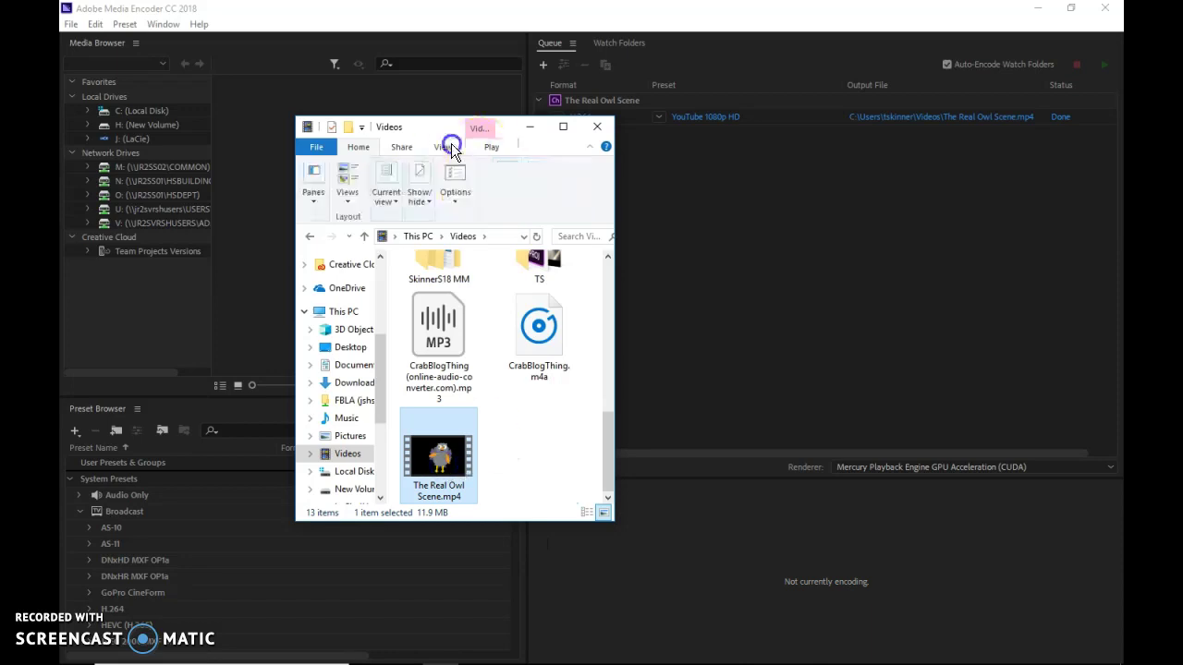
{"action": "left_click_drag", "start_coordinate": [615, 185], "coordinate": [825, 185]}
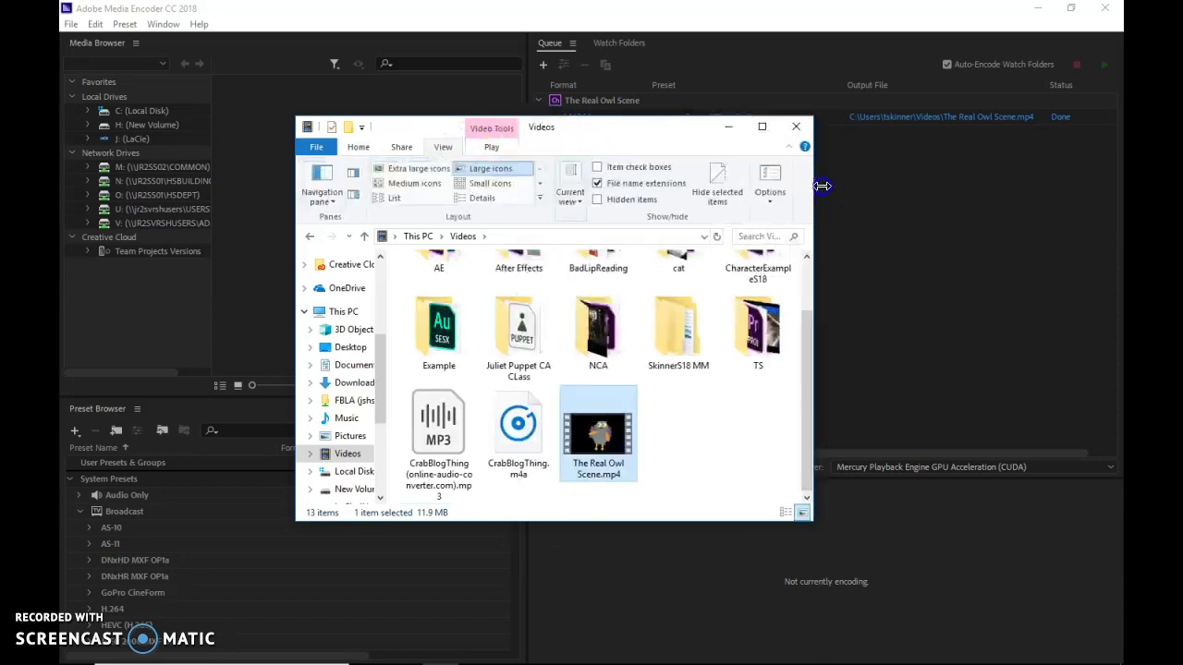
{"action": "left_click", "coordinate": [620, 450]}
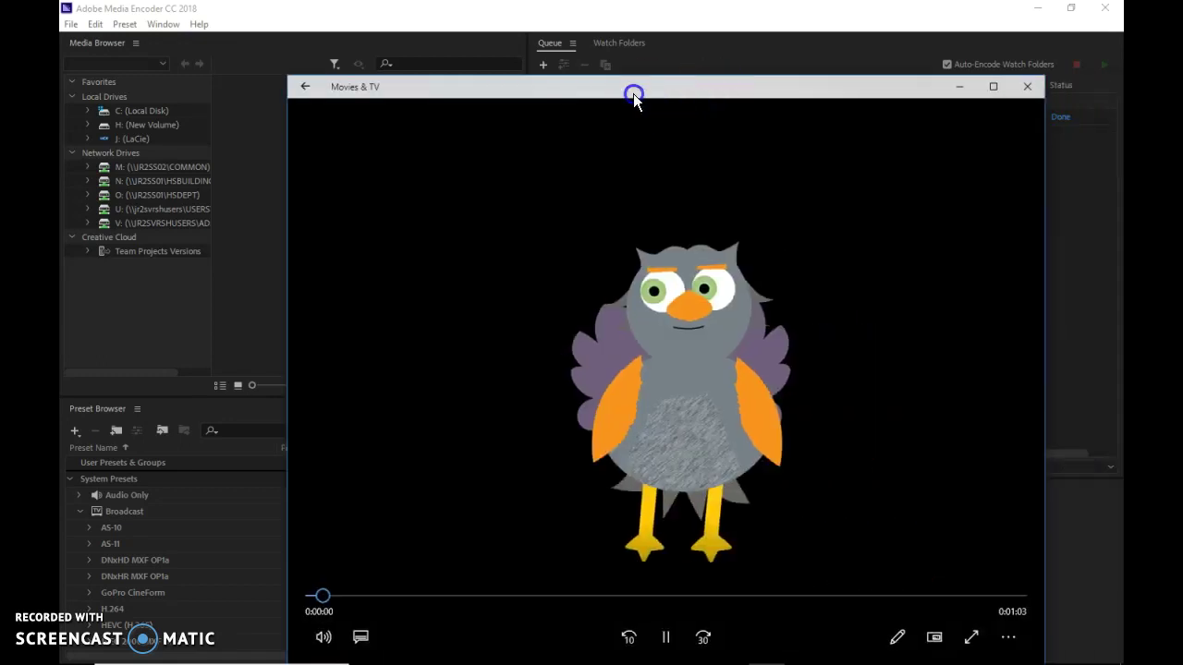
Step: Move the Movies & TV window up and scrub back and forth through the owl video
{"action": "left_click_drag", "start_coordinate": [633, 93], "coordinate": [496, 67]}
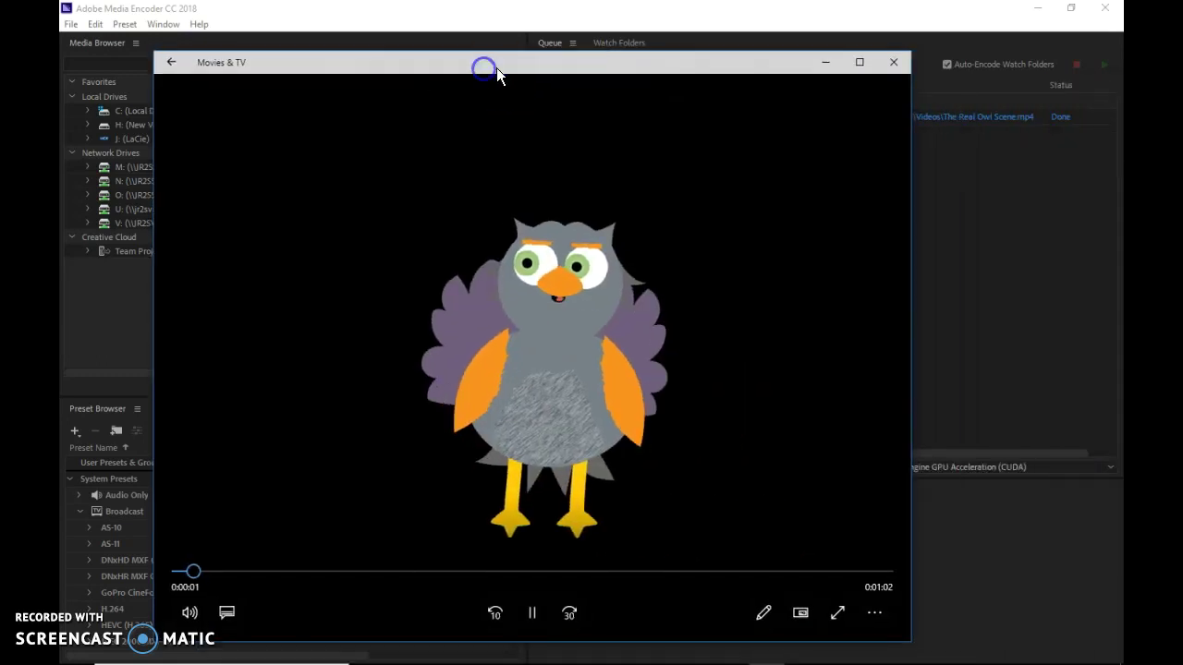
{"action": "left_click", "coordinate": [450, 571]}
{"action": "left_click", "coordinate": [673, 572]}
{"action": "left_click", "coordinate": [758, 573]}
{"action": "left_click", "coordinate": [847, 572]}
{"action": "left_click", "coordinate": [348, 572]}
{"action": "left_click", "coordinate": [239, 572]}
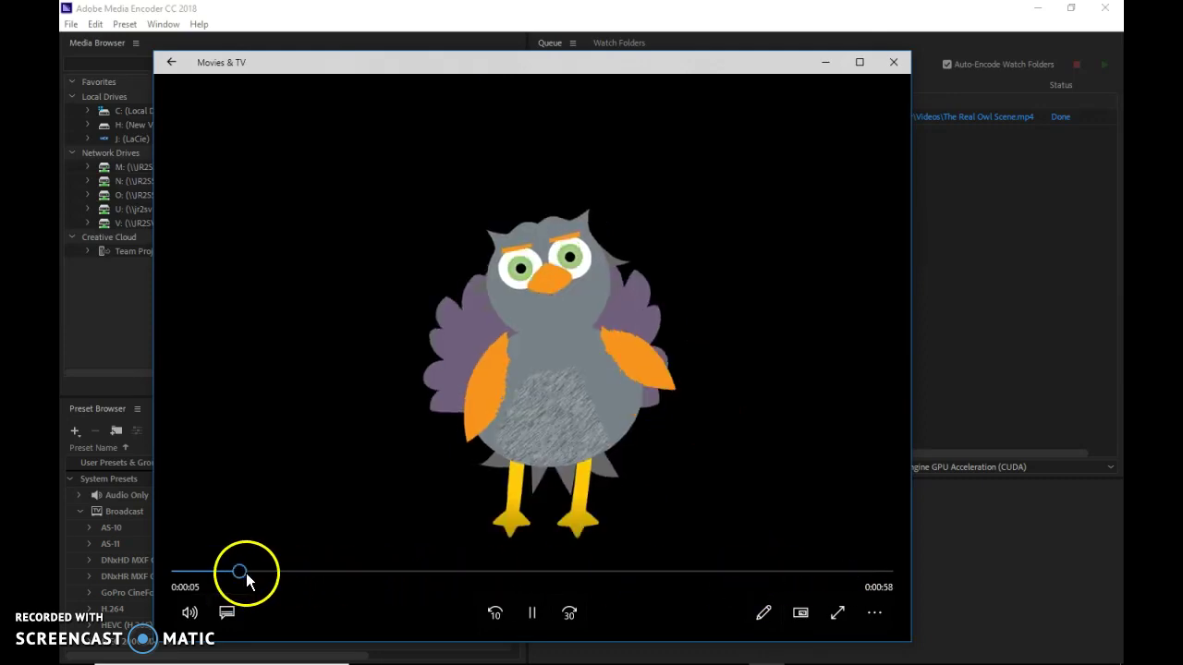
Step: Close the Movies & TV player and Media Encoder
{"action": "left_click", "coordinate": [887, 62]}
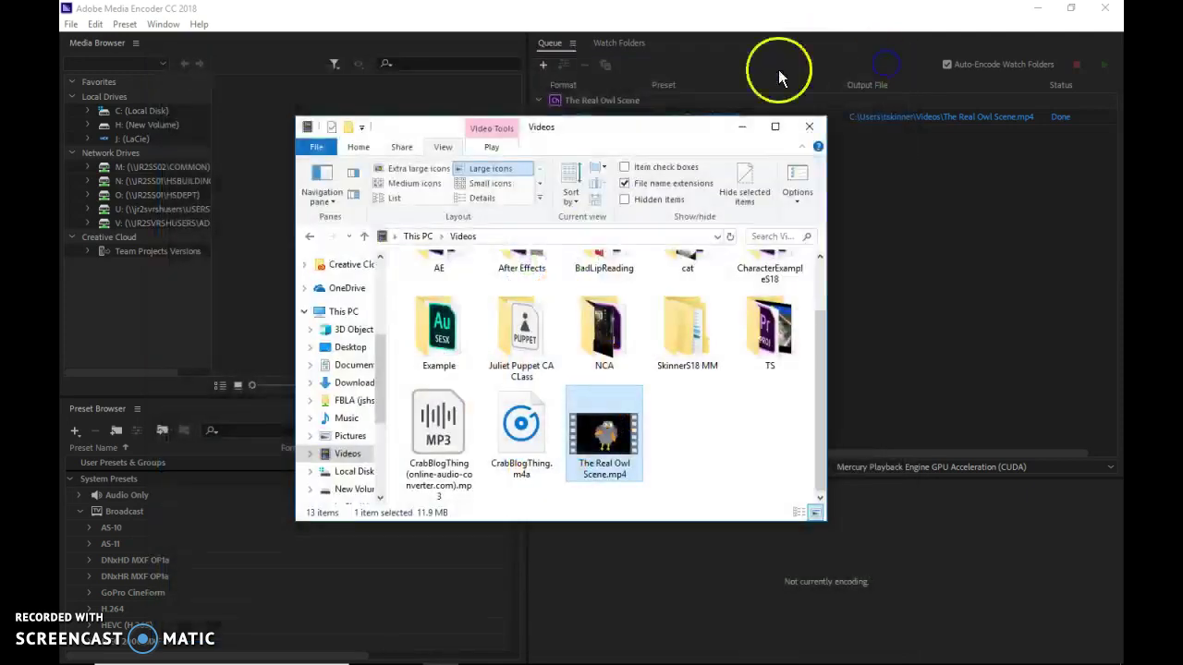
{"action": "left_click", "coordinate": [728, 19]}
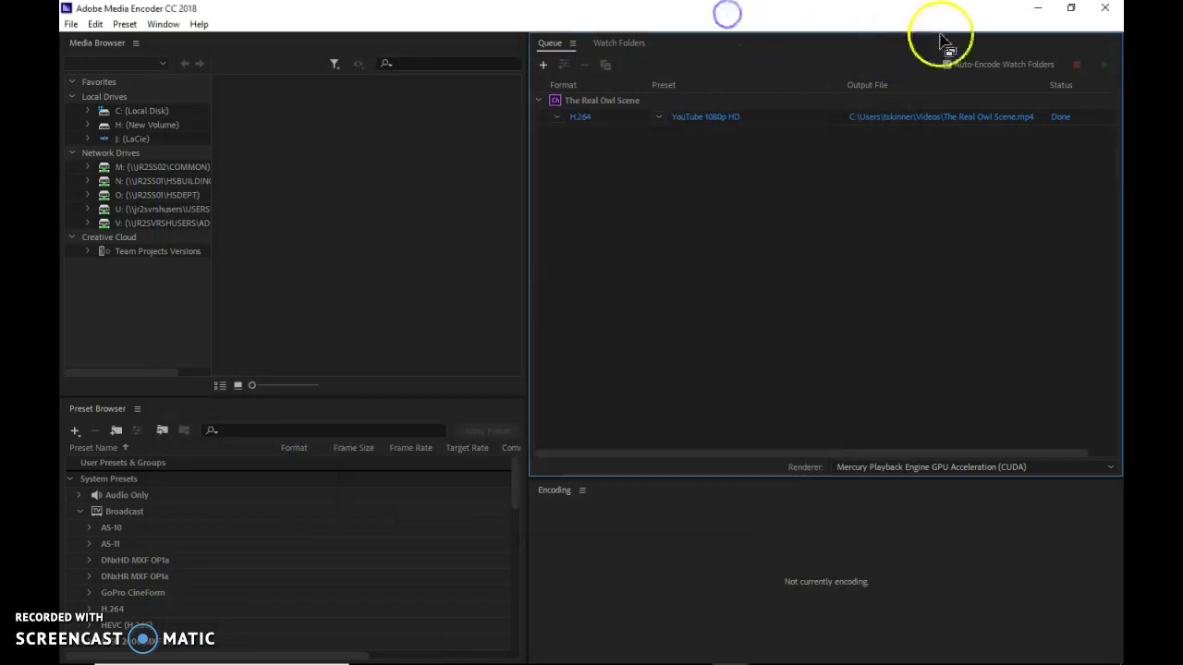
{"action": "left_click", "coordinate": [1104, 7]}
Step: Trim the Owl track's end and place the playhead just past the animation's end
{"action": "left_click", "coordinate": [653, 616]}
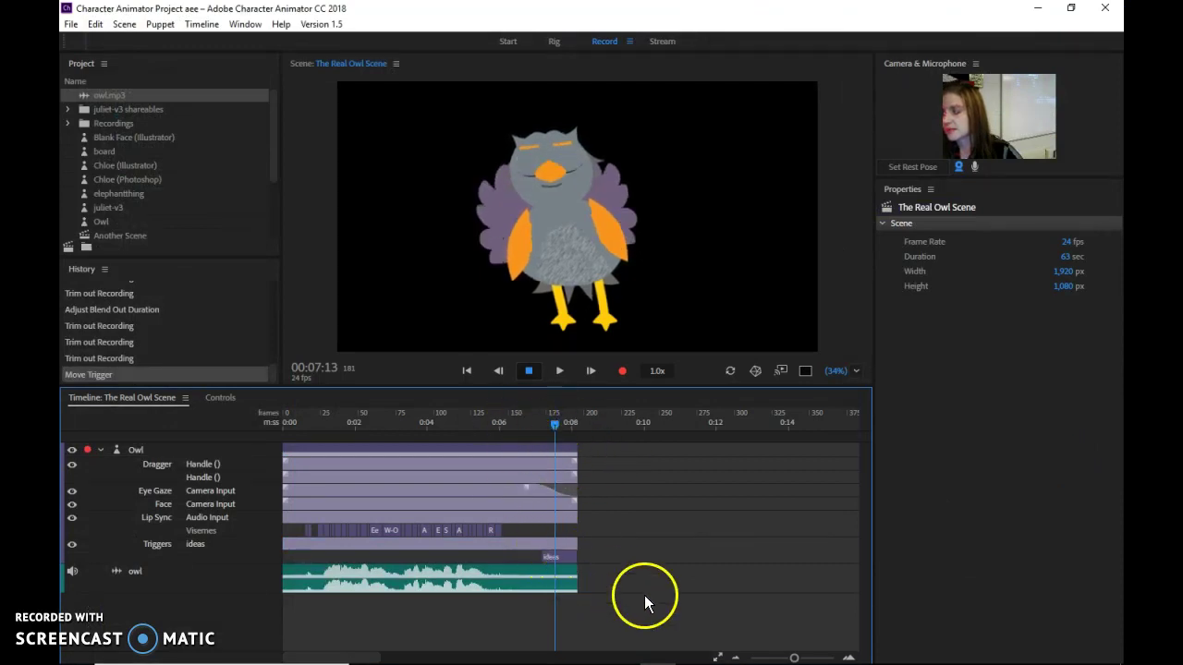
{"action": "left_click_drag", "start_coordinate": [793, 658], "coordinate": [781, 658]}
{"action": "left_click_drag", "start_coordinate": [330, 427], "coordinate": [331, 427]}
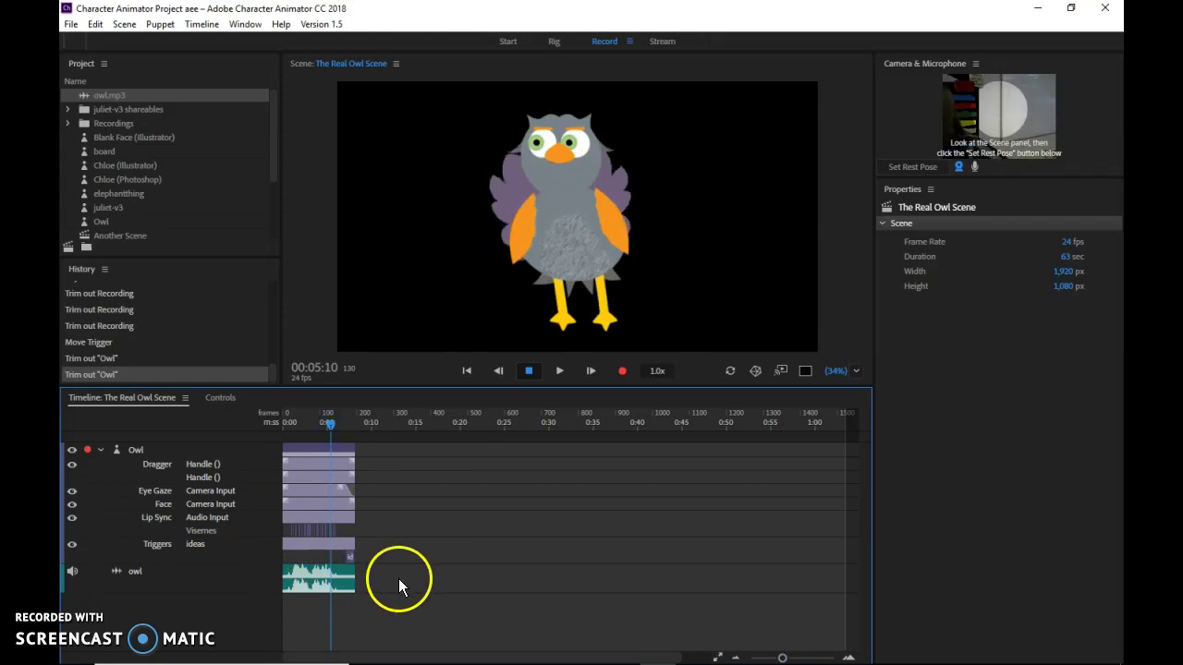
{"action": "left_click", "coordinate": [137, 450]}
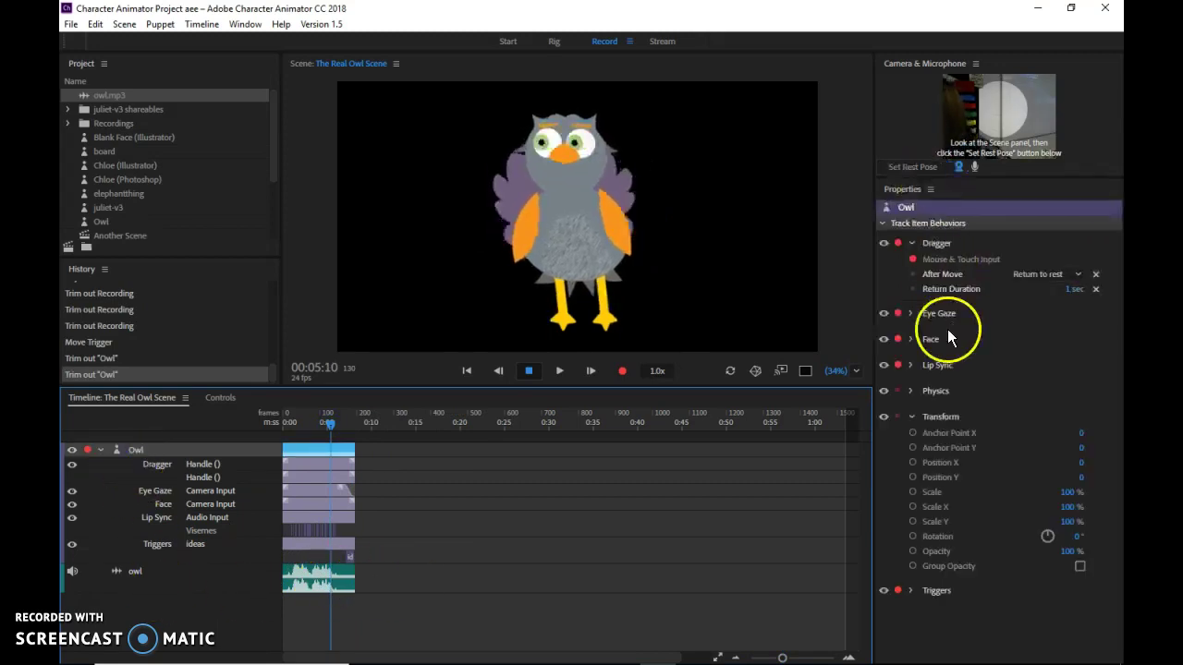
{"action": "left_click", "coordinate": [197, 624]}
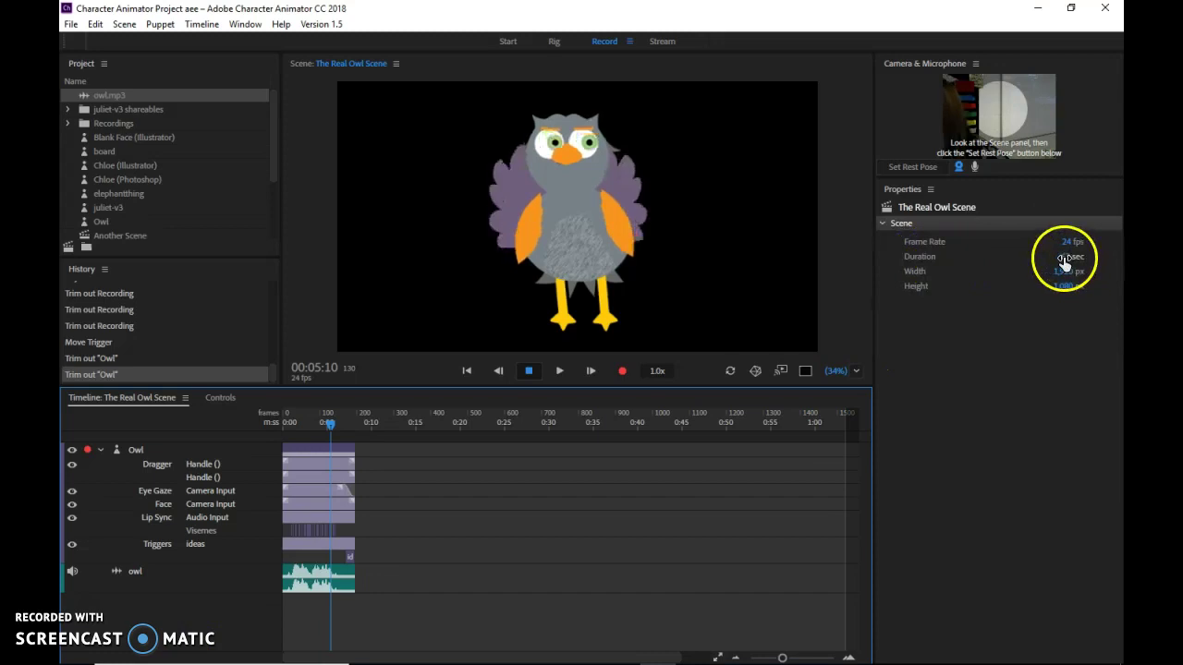
{"action": "left_click_drag", "start_coordinate": [334, 424], "coordinate": [354, 426]}
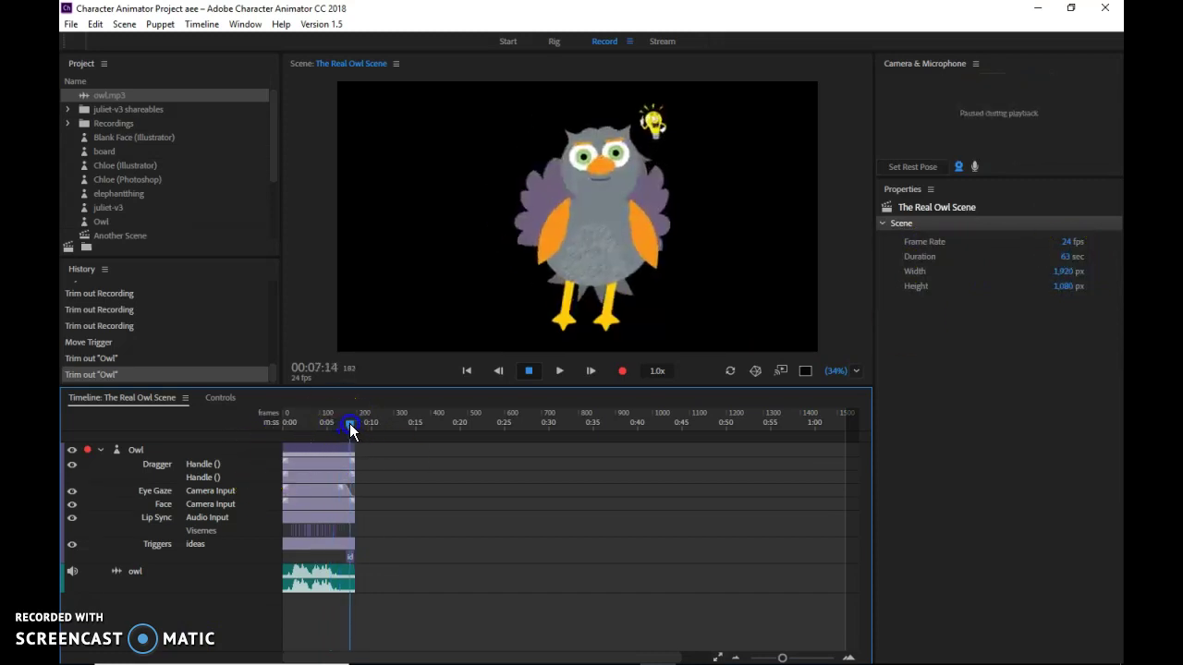
{"action": "left_click", "coordinate": [321, 381]}
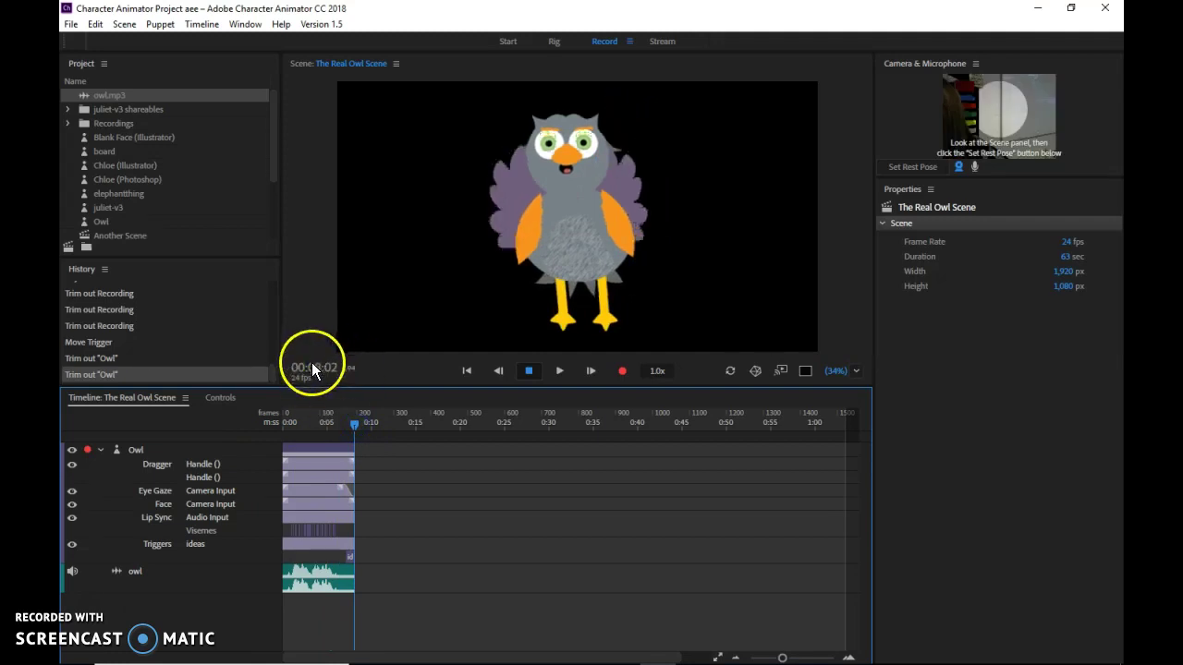
{"action": "left_click_drag", "start_coordinate": [350, 427], "coordinate": [356, 423]}
Step: Set the scene duration to 8.5 seconds in Properties
{"action": "left_click", "coordinate": [1072, 257]}
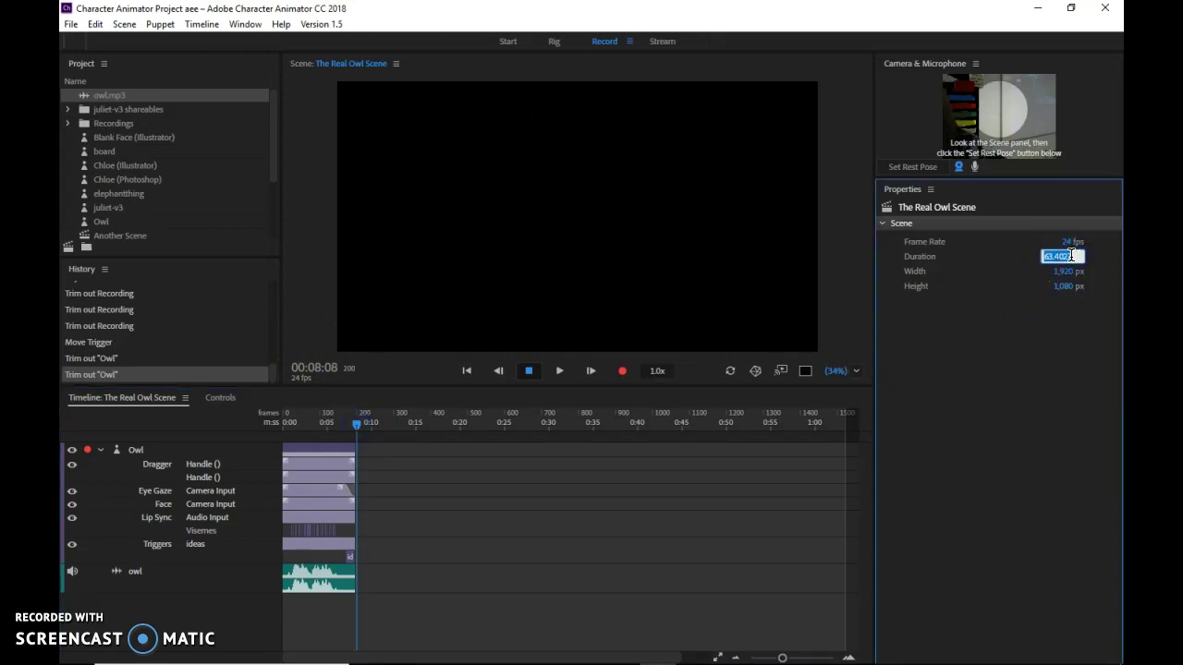
{"action": "type", "text": "8.5"}
{"action": "key", "text": "Return"}
{"action": "left_click", "coordinate": [327, 432]}
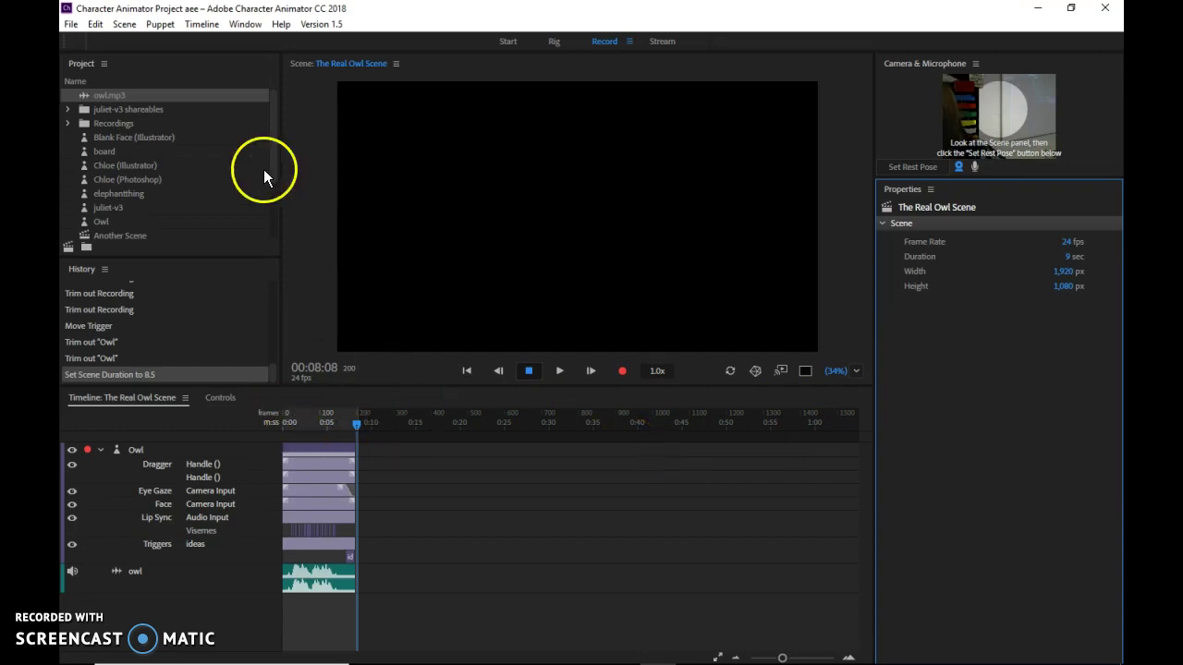
Step: Re-export the scene via Media Encoder, replacing the existing The Real Owl Scene.mp4
{"action": "left_click", "coordinate": [72, 27]}
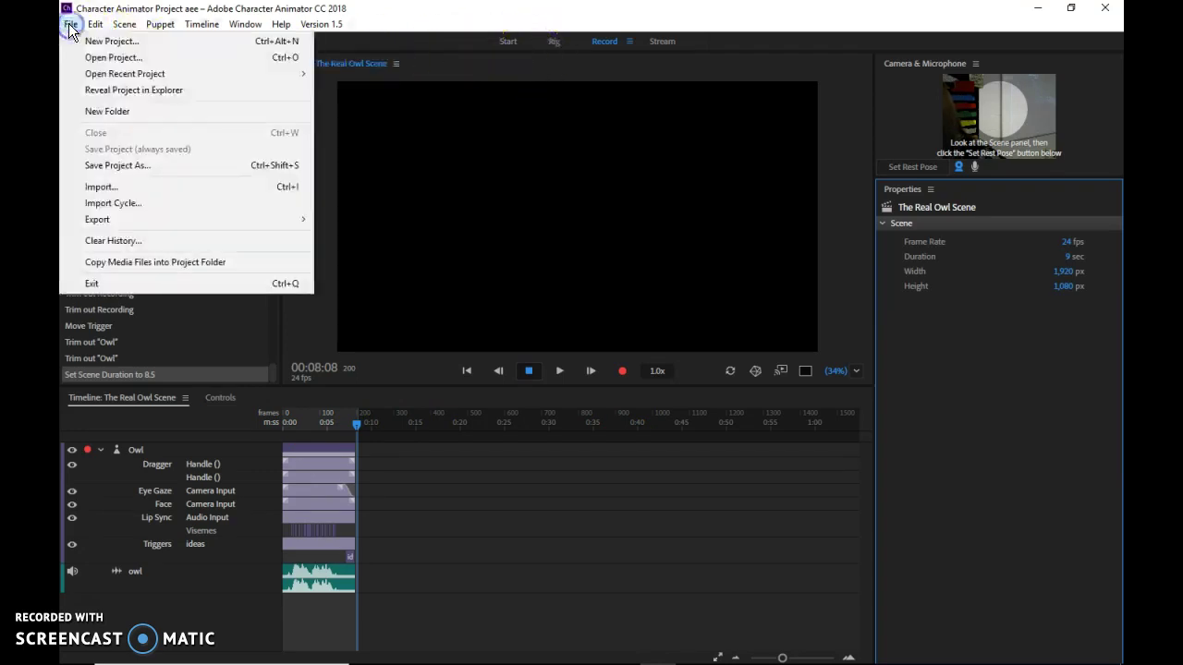
{"action": "mouse_move", "coordinate": [145, 221]}
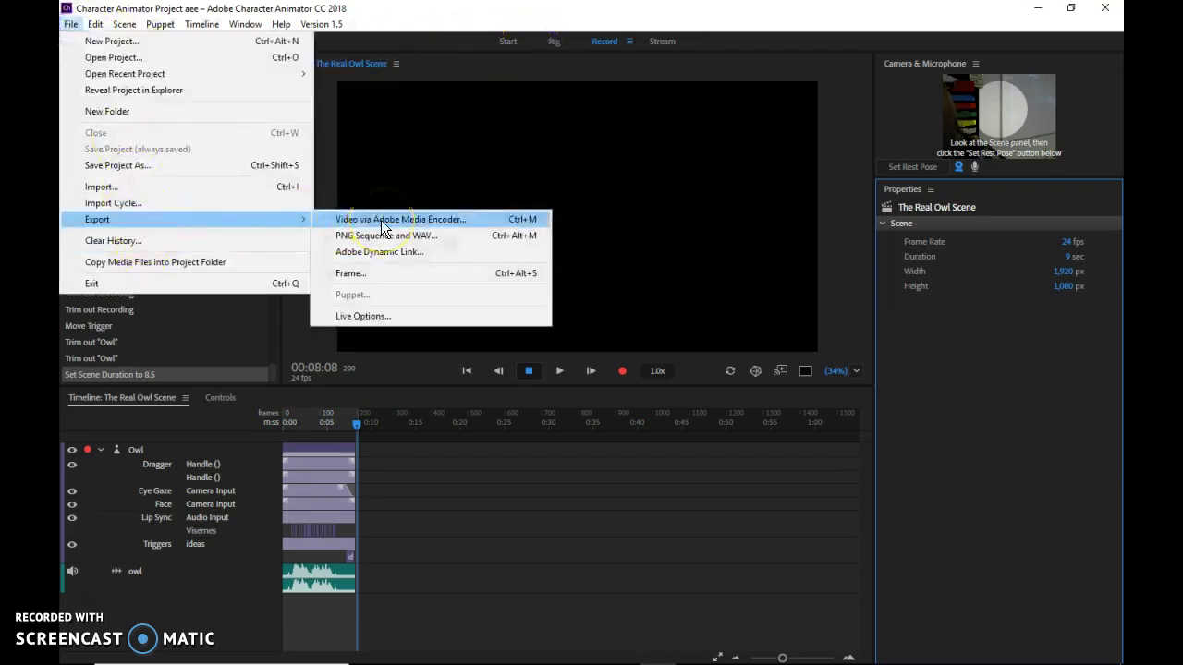
{"action": "left_click", "coordinate": [382, 222]}
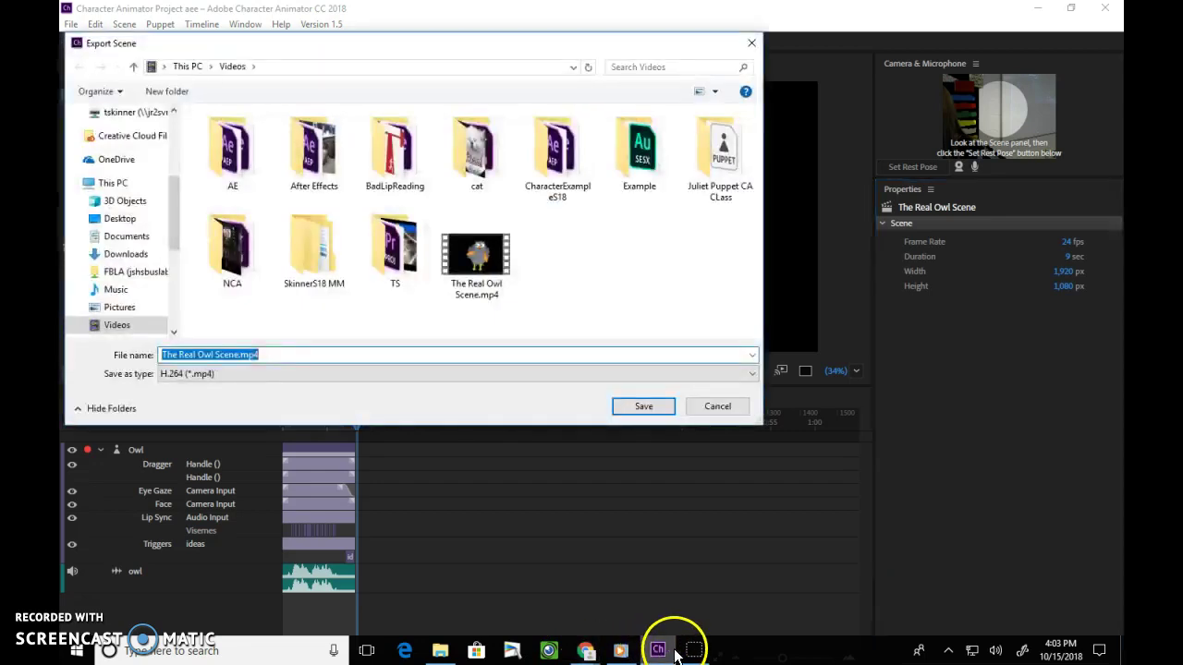
{"action": "double_click", "coordinate": [492, 275]}
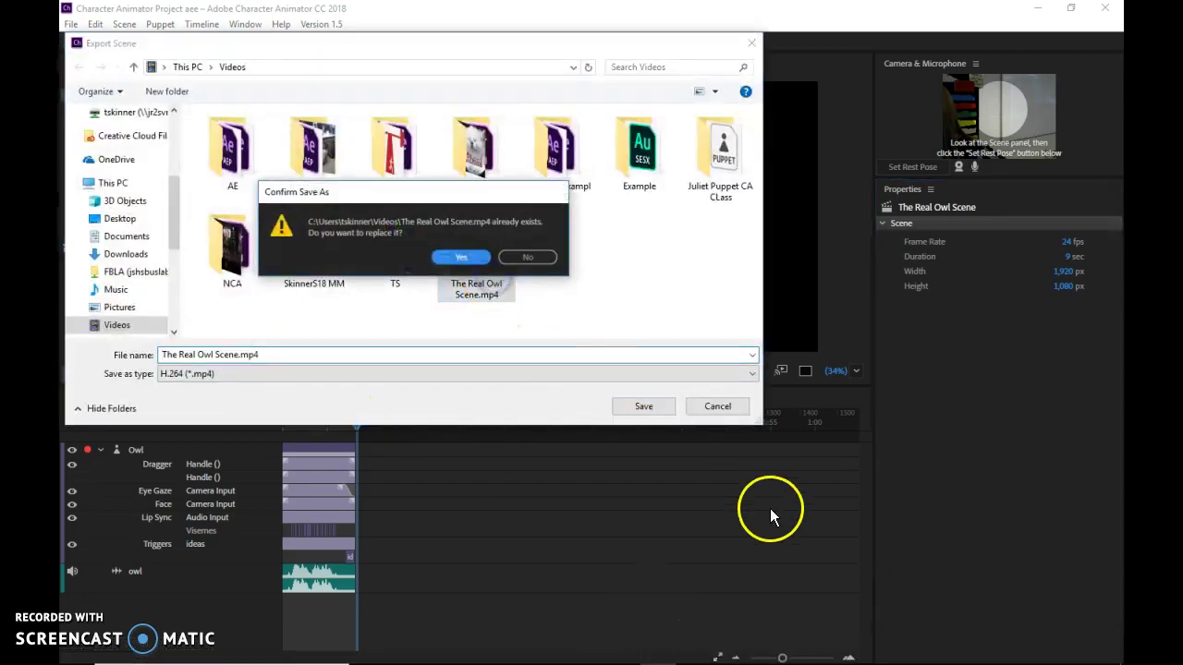
{"action": "left_click", "coordinate": [464, 258]}
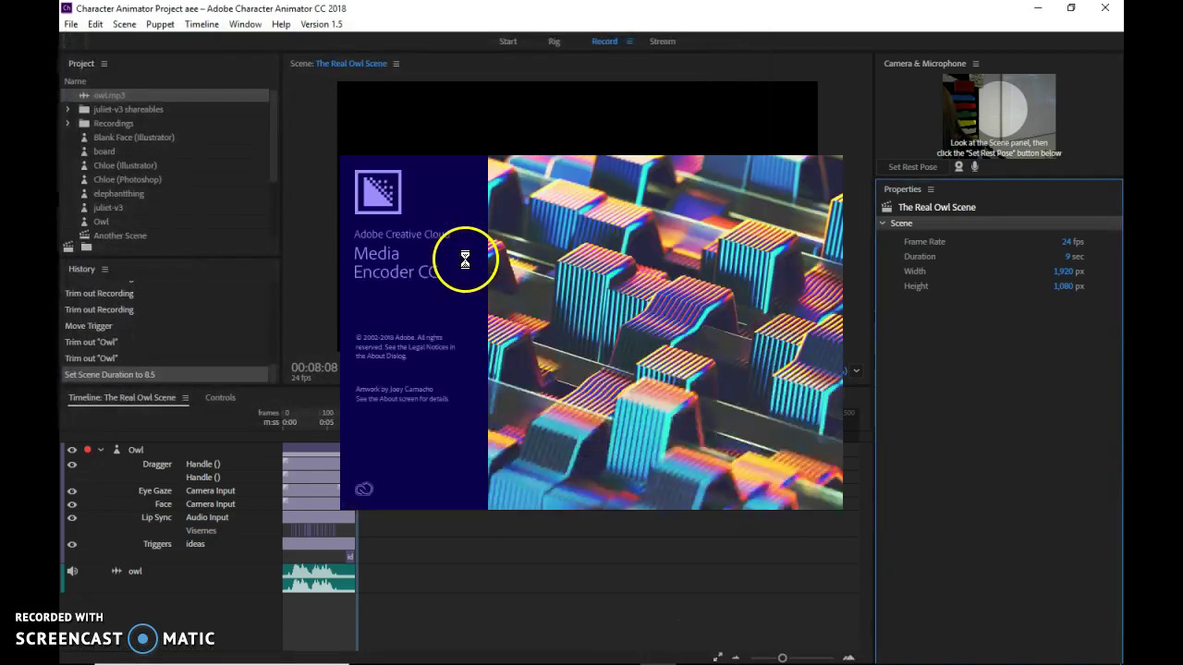
Step: Run the Media Encoder queue to render The Real Owl Scene_1.mp4, then return to the Videos folder
{"action": "left_click", "coordinate": [713, 413]}
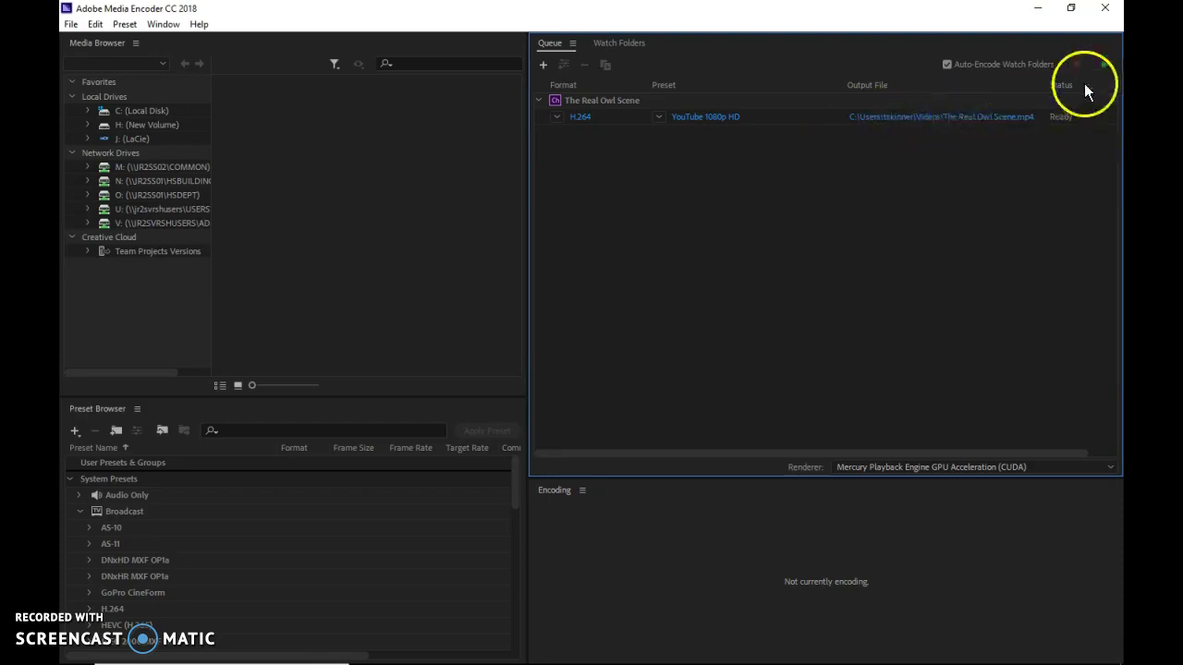
{"action": "left_click", "coordinate": [1103, 67]}
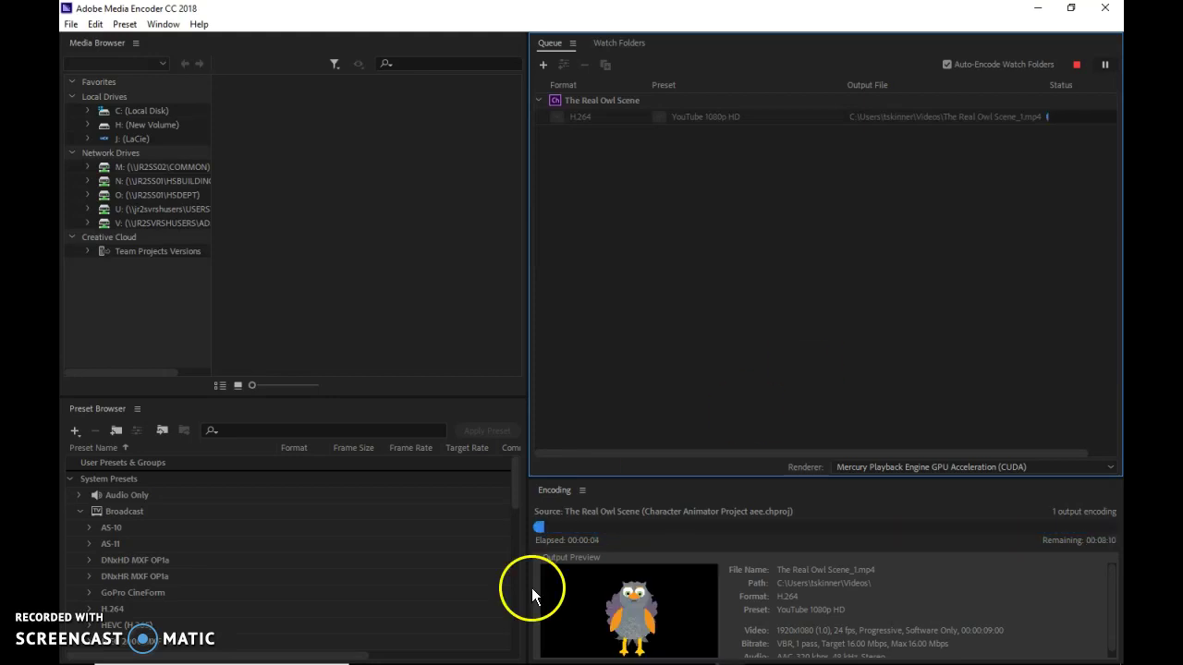
{"action": "mouse_move", "coordinate": [511, 650]}
{"action": "left_click", "coordinate": [440, 650]}
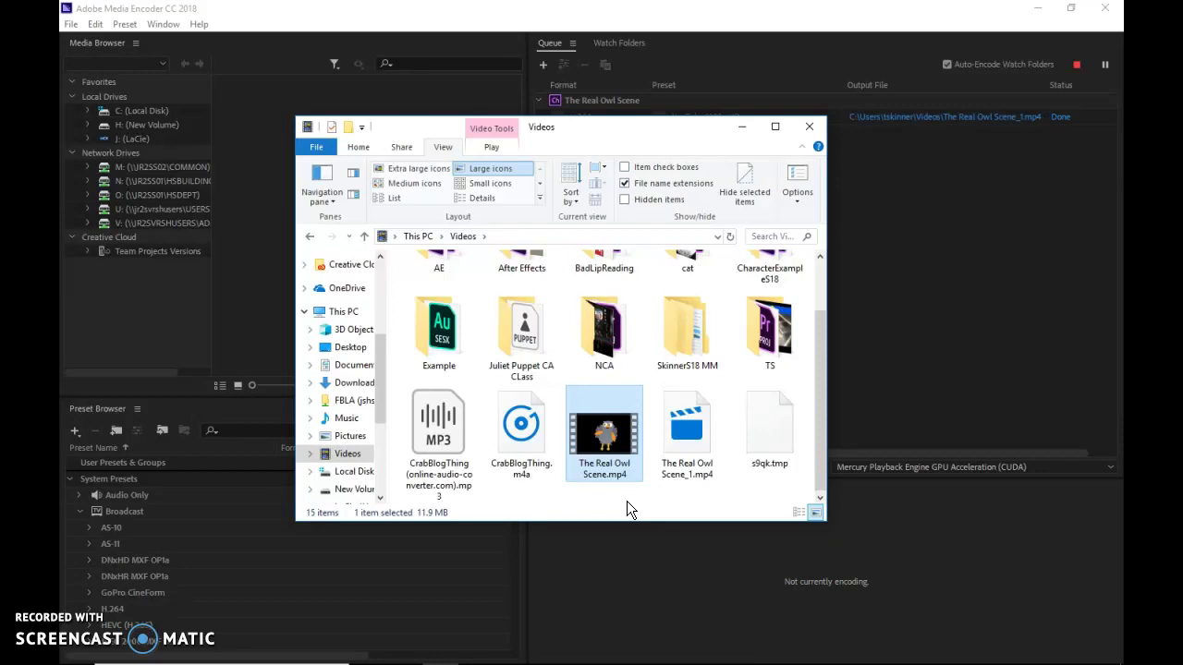
Step: Play The Real Owl Scene_1.mp4 in Movies & TV, skip to its end, and close the player
{"action": "left_click", "coordinate": [712, 474]}
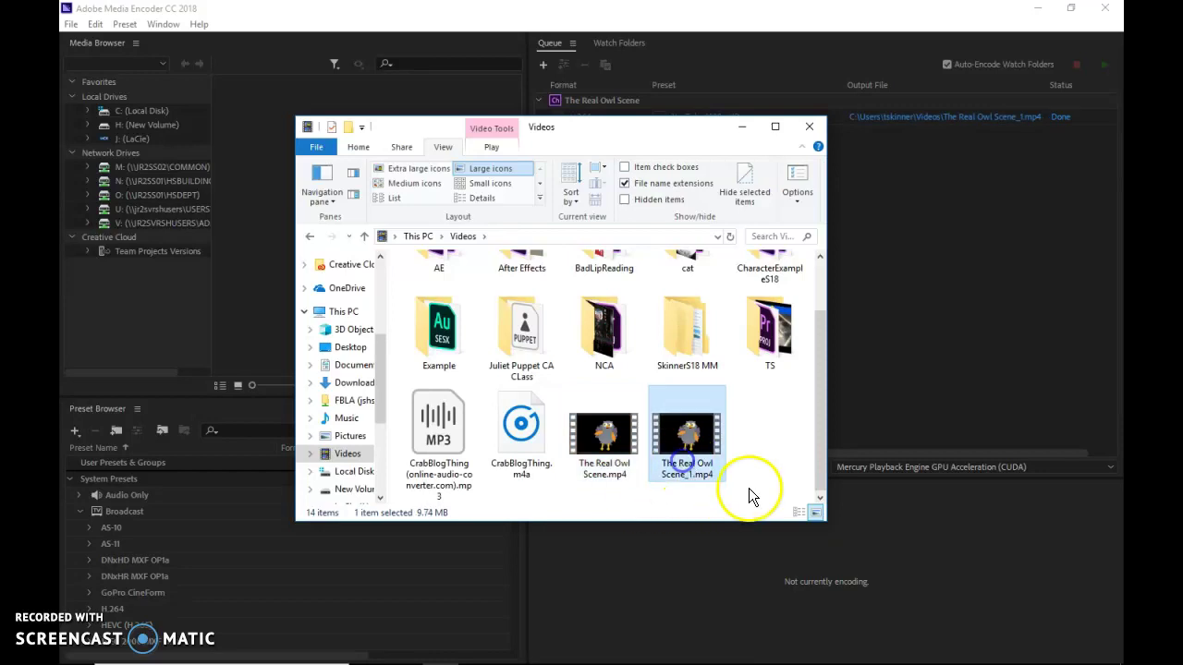
{"action": "double_click", "coordinate": [696, 453]}
{"action": "left_click", "coordinate": [308, 531]}
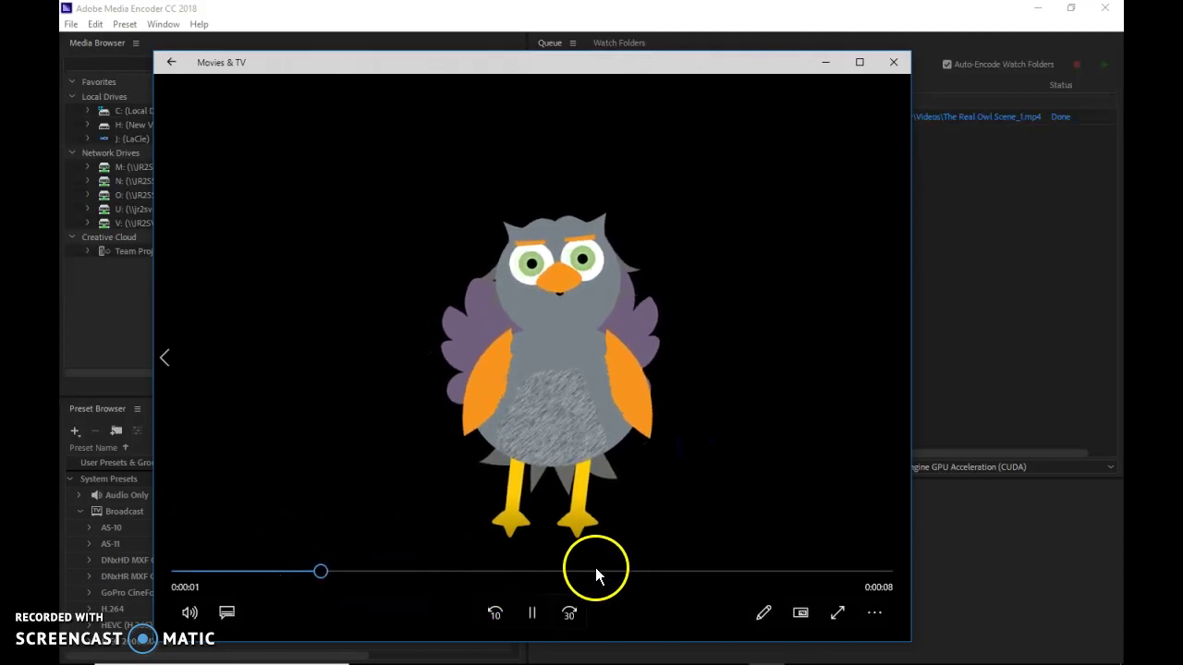
{"action": "left_click", "coordinate": [822, 572]}
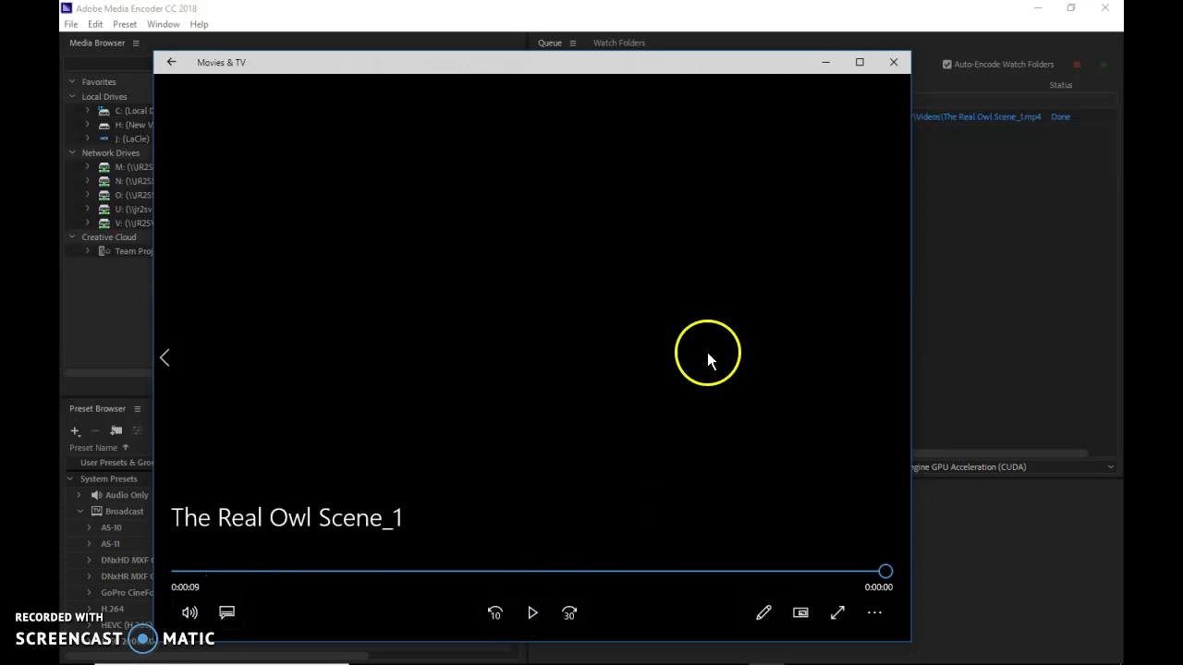
{"action": "left_click", "coordinate": [894, 61]}
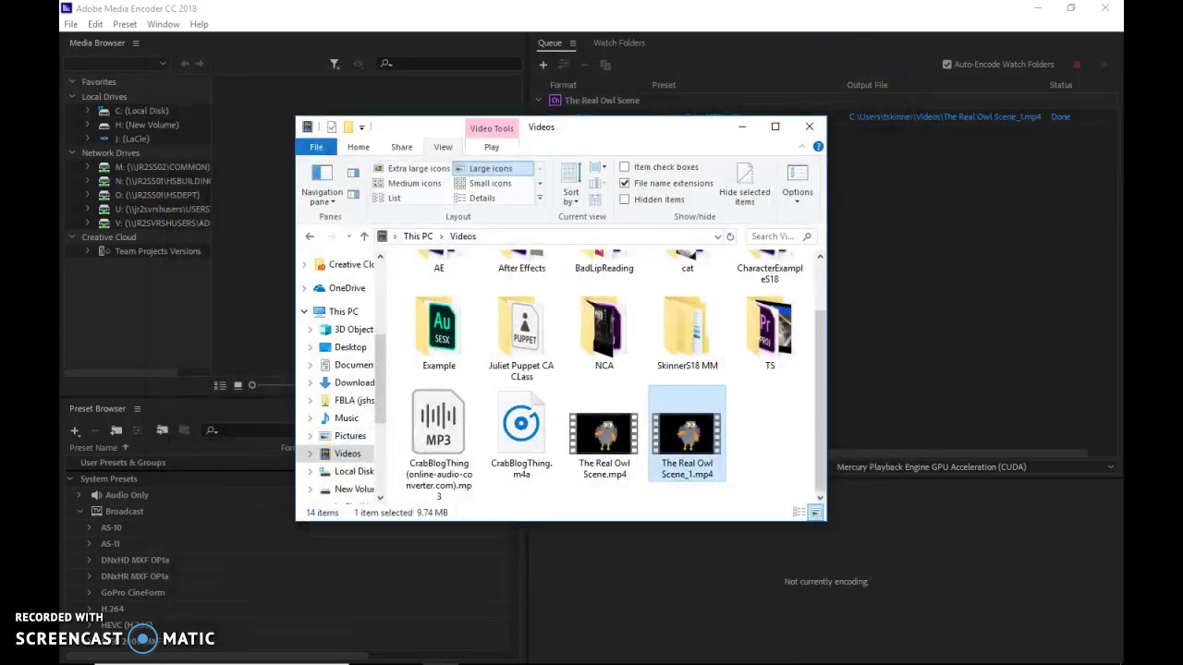